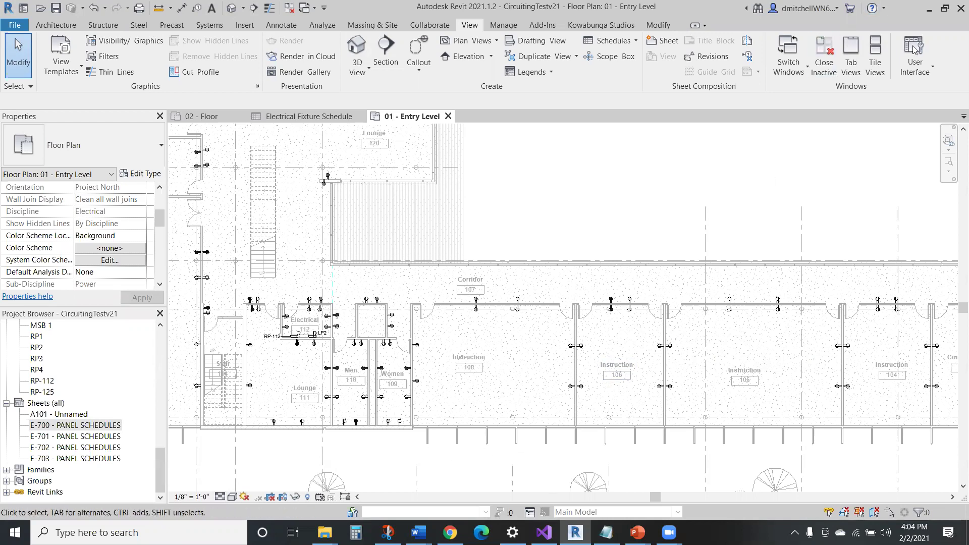
Step: Restore the Revit window to a smaller size
click(943, 9)
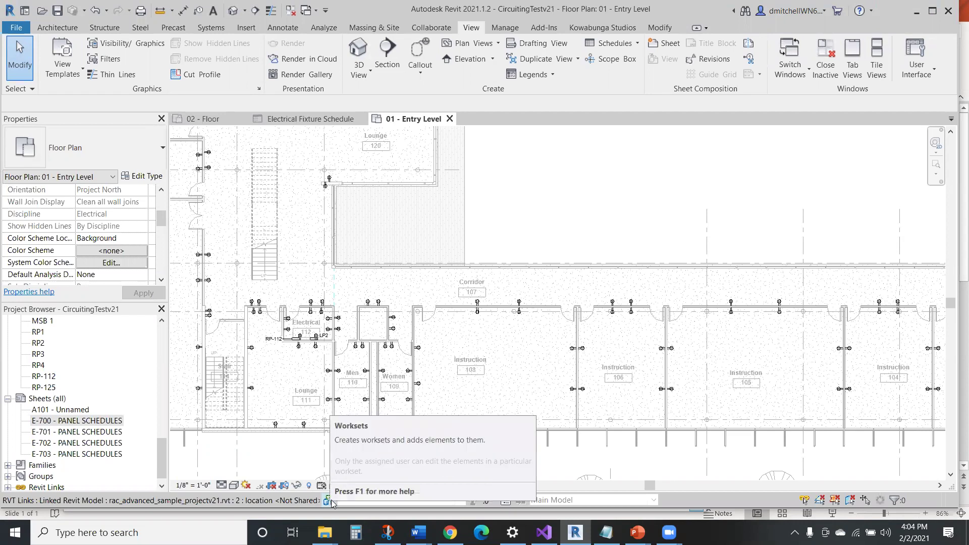
Step: Dismiss the save reminder and enable worksharing with the default workset names
click(584, 315)
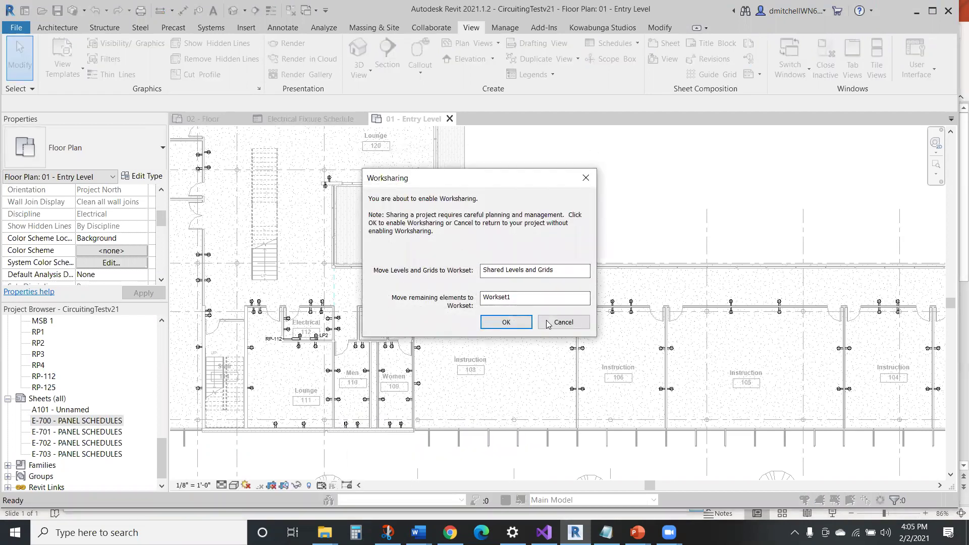
click(501, 324)
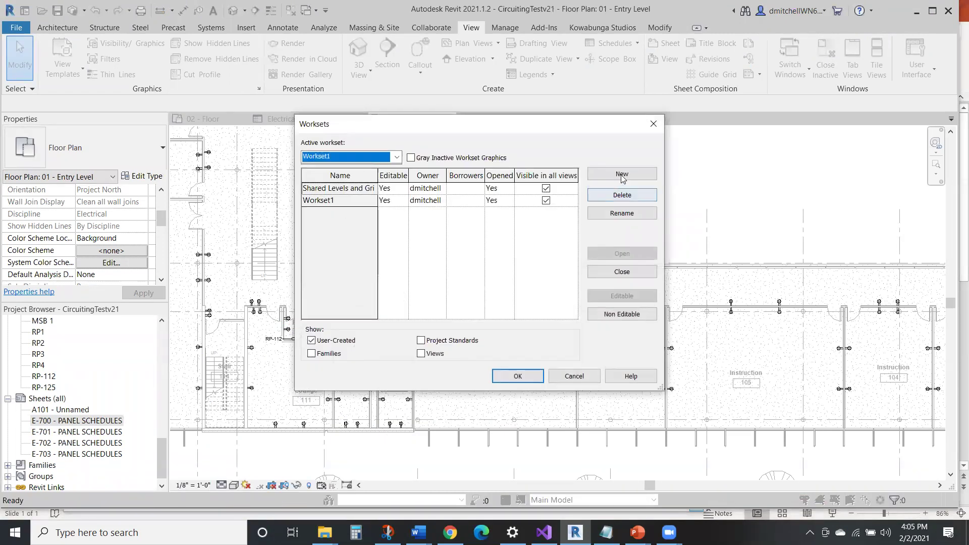
Step: Create a new workset named Power and make it the active workset
click(622, 176)
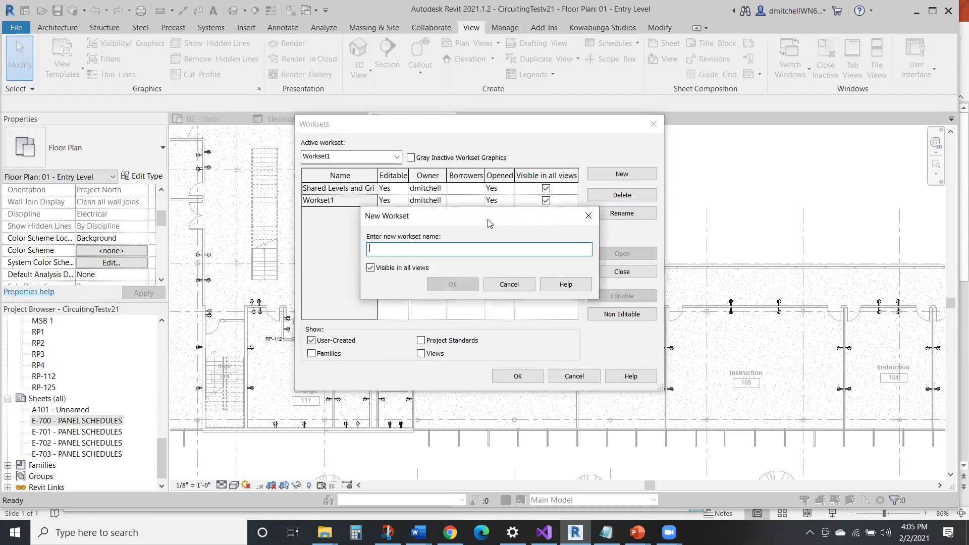
text(Power)
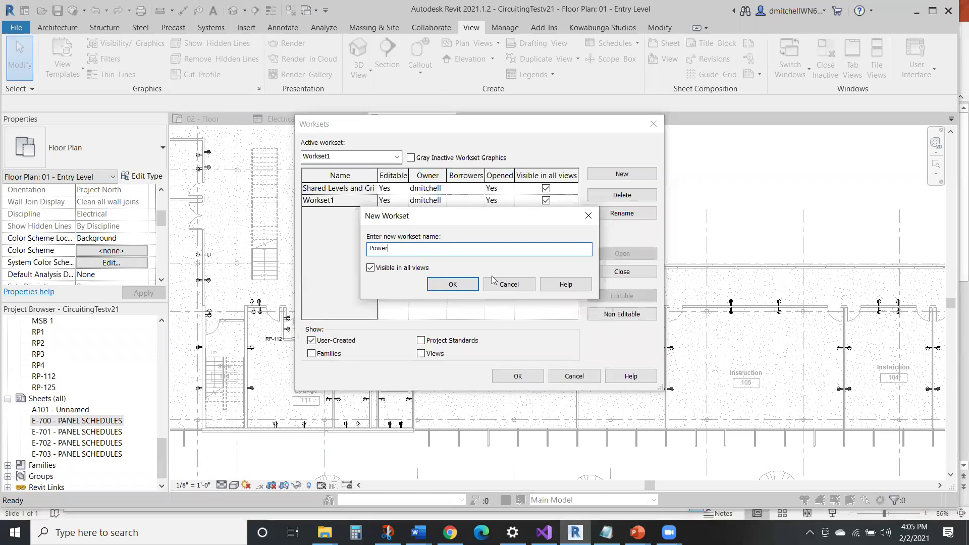
click(453, 285)
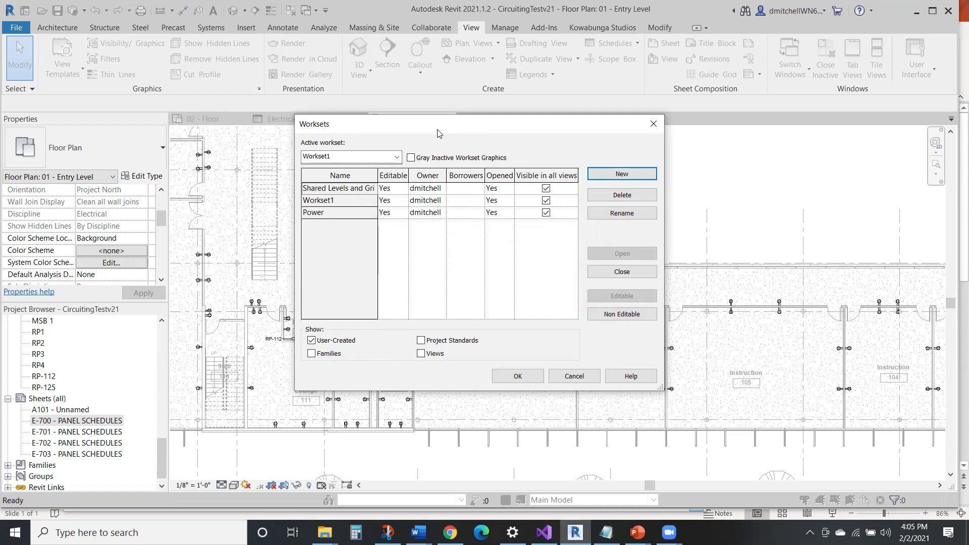
click(397, 157)
click(397, 157)
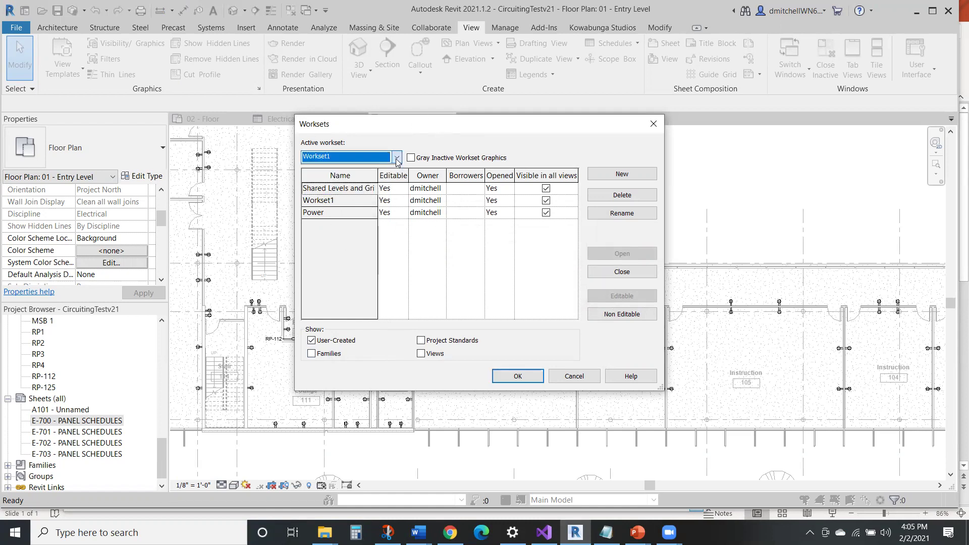
click(519, 377)
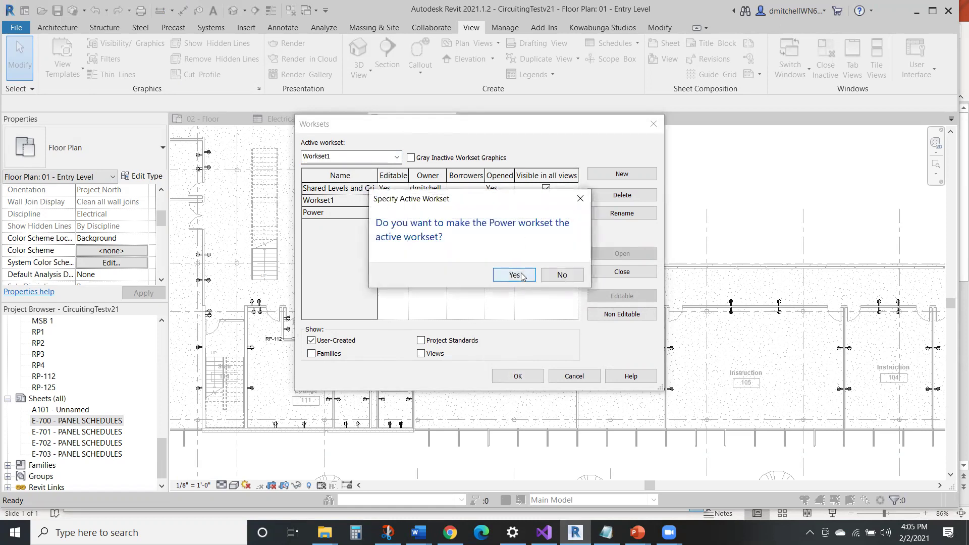
click(523, 277)
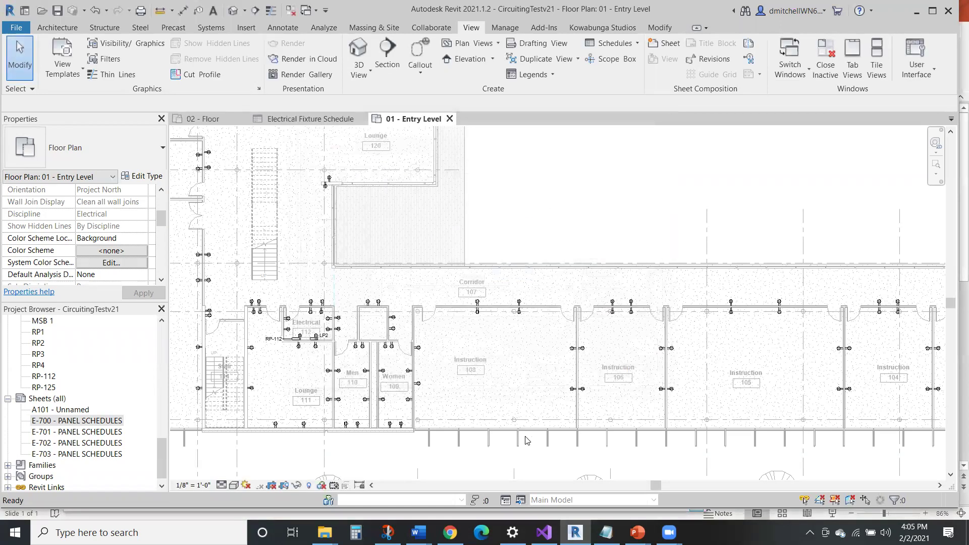
Step: Select every Duplex Receptaclev21 instance in the entire project
click(461, 500)
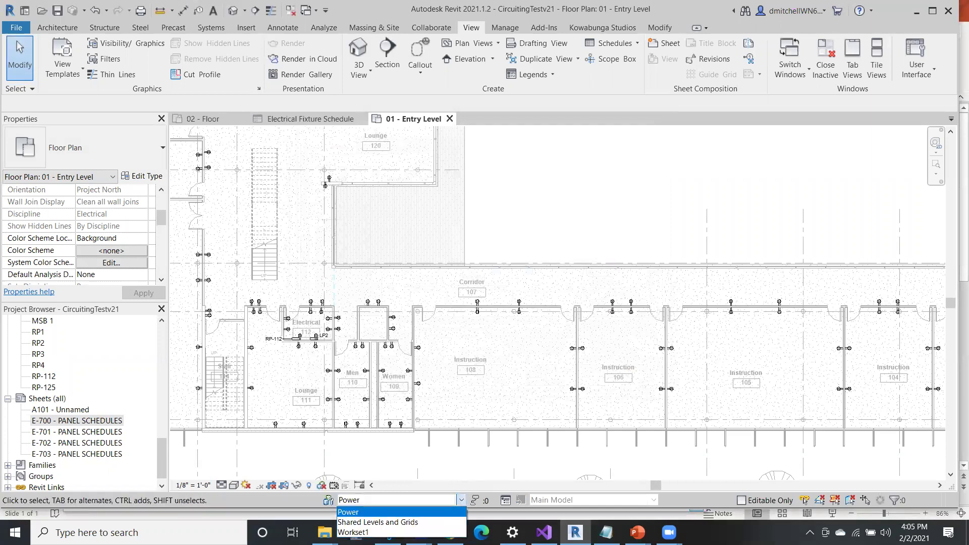
click(441, 399)
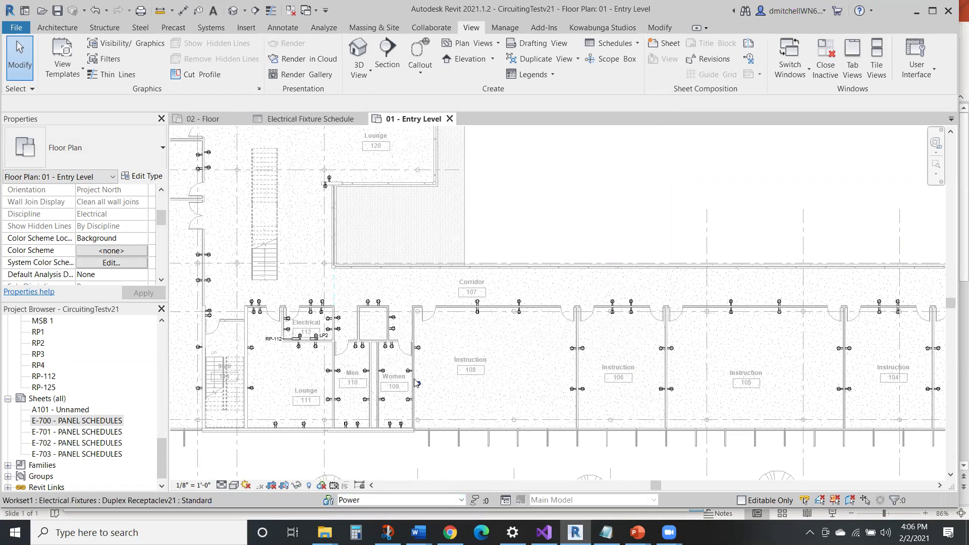
click(418, 385)
right_click(419, 385)
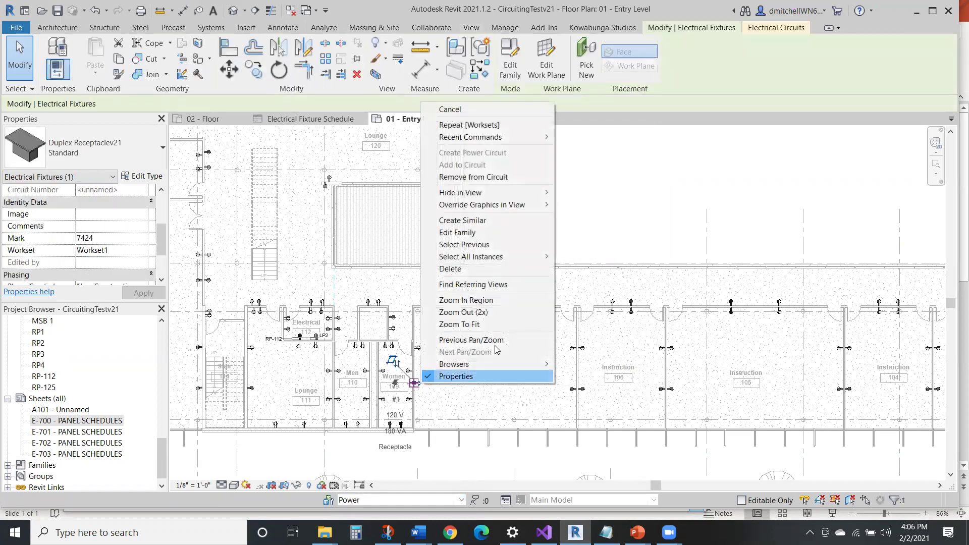
mouse_move(528, 260)
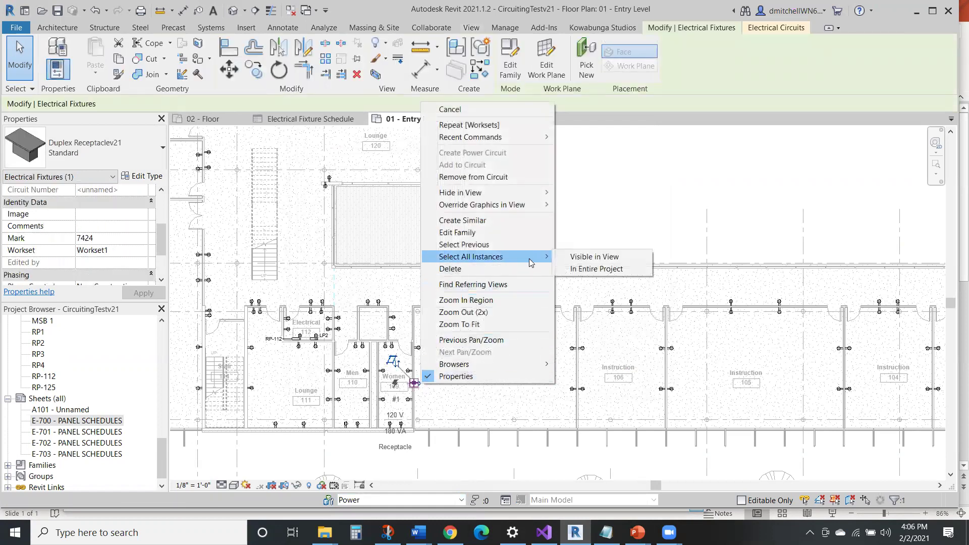
click(586, 271)
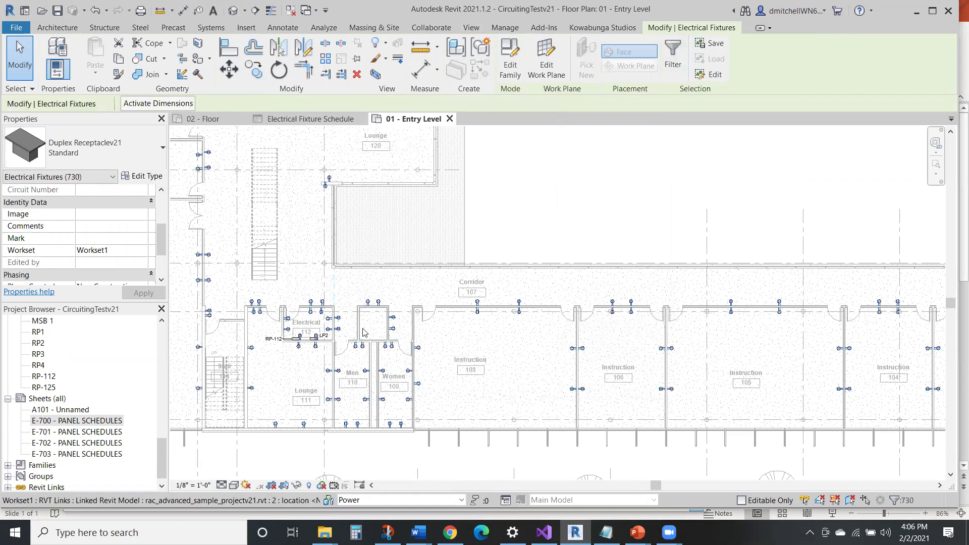
Step: Assign the selected receptacles to the Power workset, then clear the selection
click(145, 251)
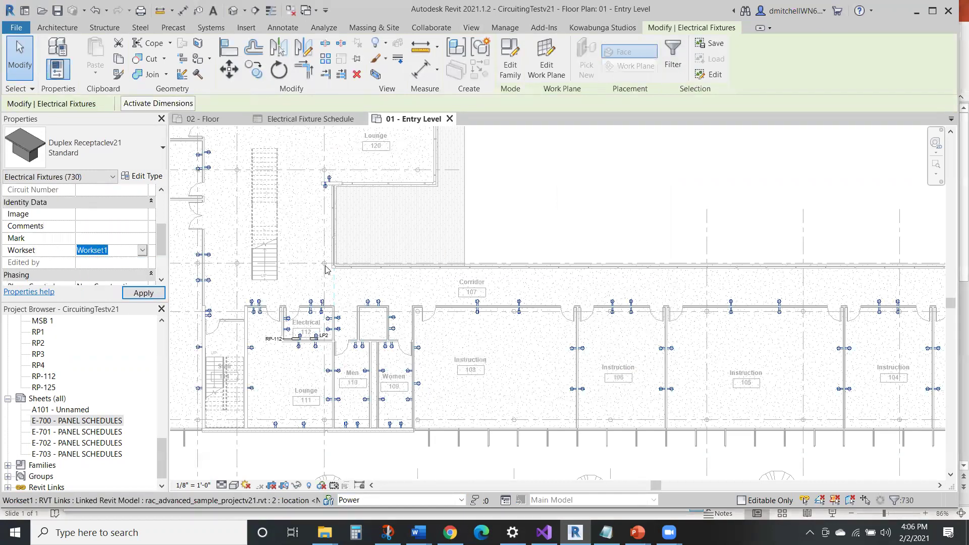
key(Down)
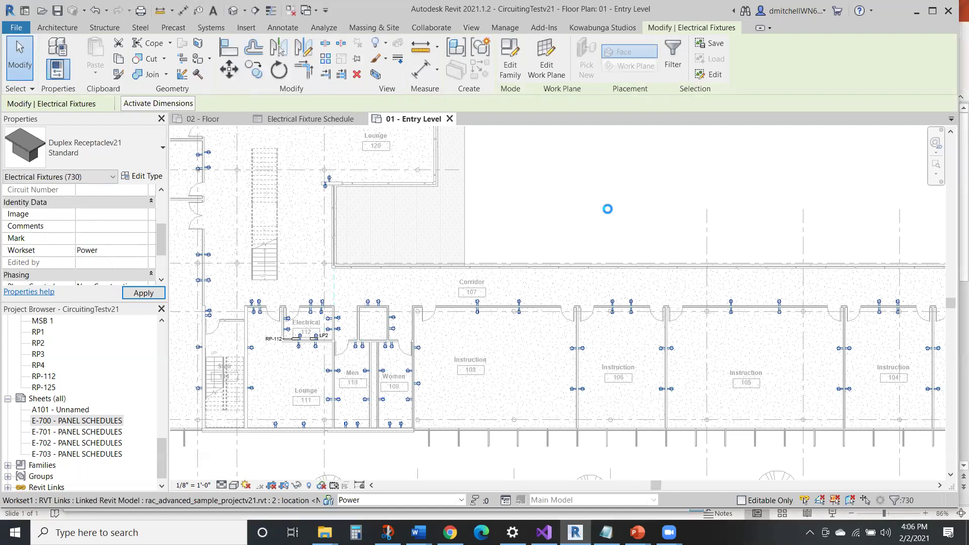
key(Return)
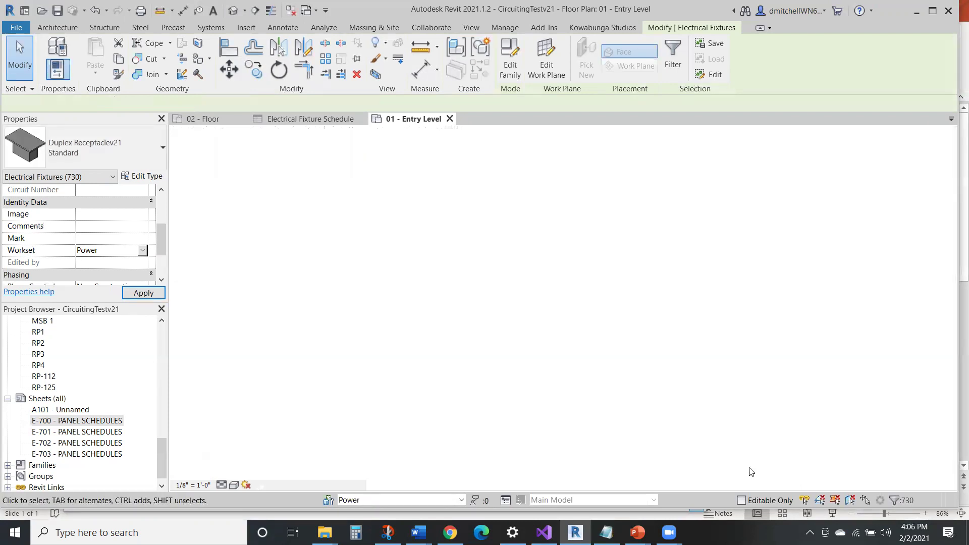
key(Escape)
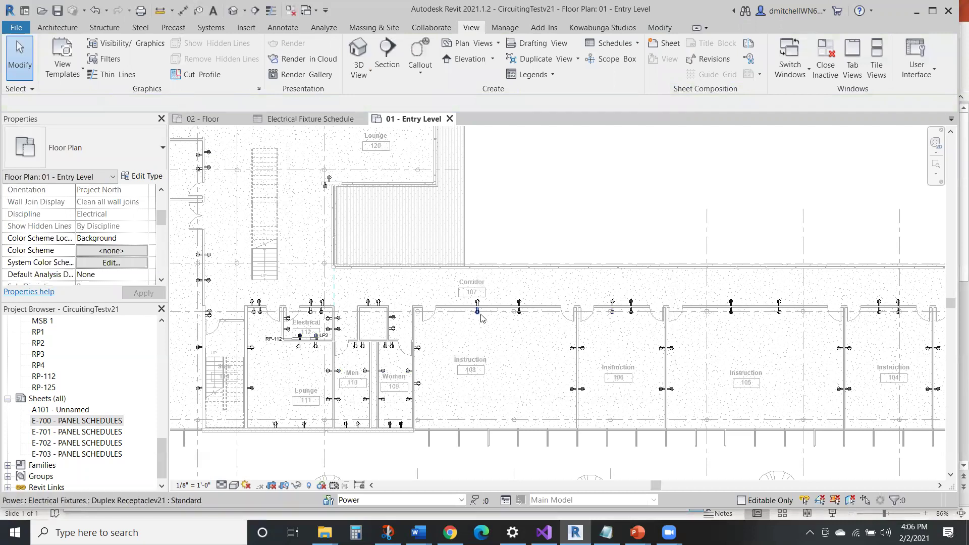
Step: Switch the active workset back to Workset1, checking Visibility/Graphics without changes
click(436, 501)
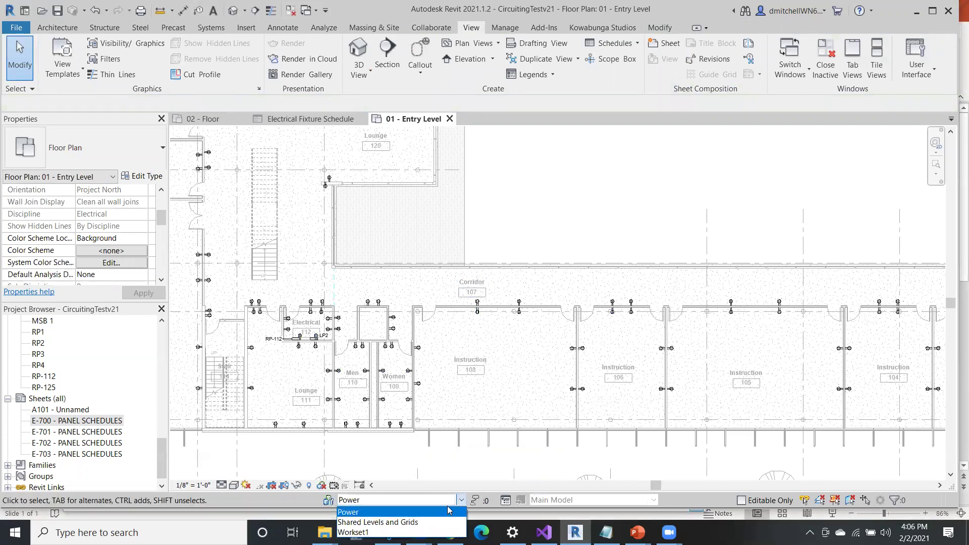
click(353, 532)
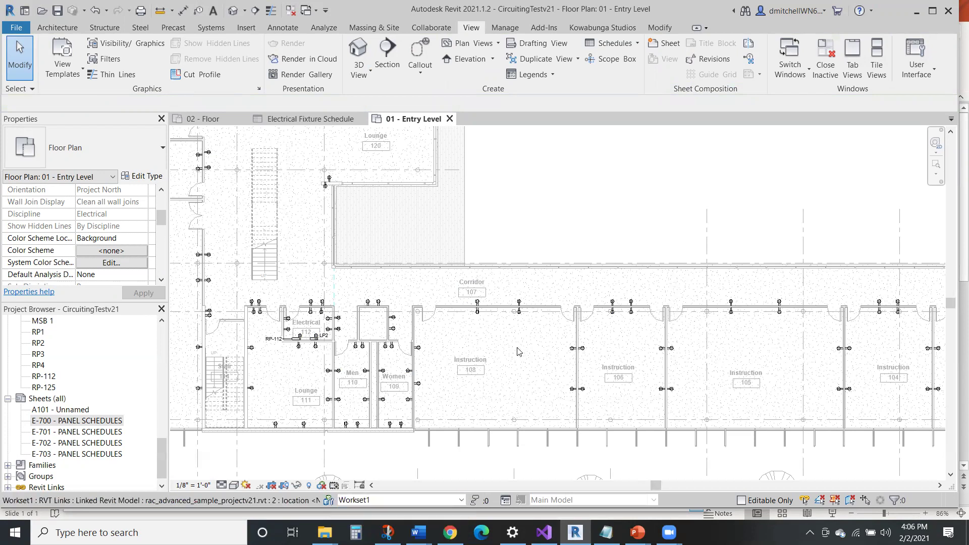
scroll(95, 235, up, 5)
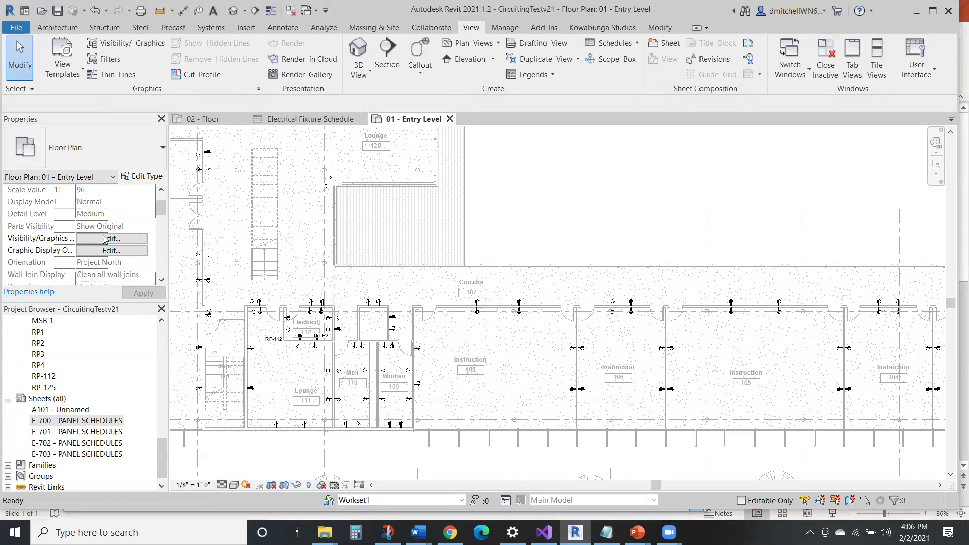
click(107, 240)
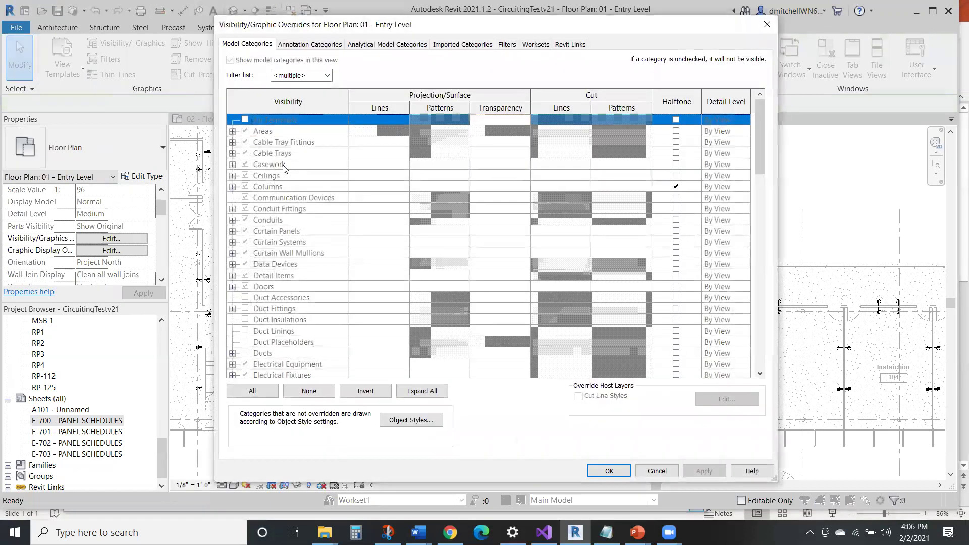
key(Escape)
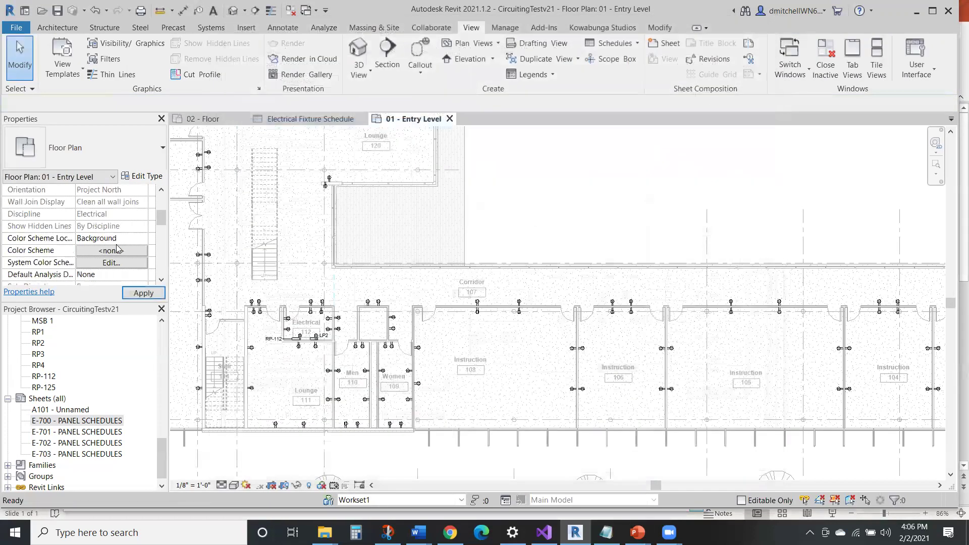
scroll(119, 249, down, 8)
scroll(120, 249, down, 3)
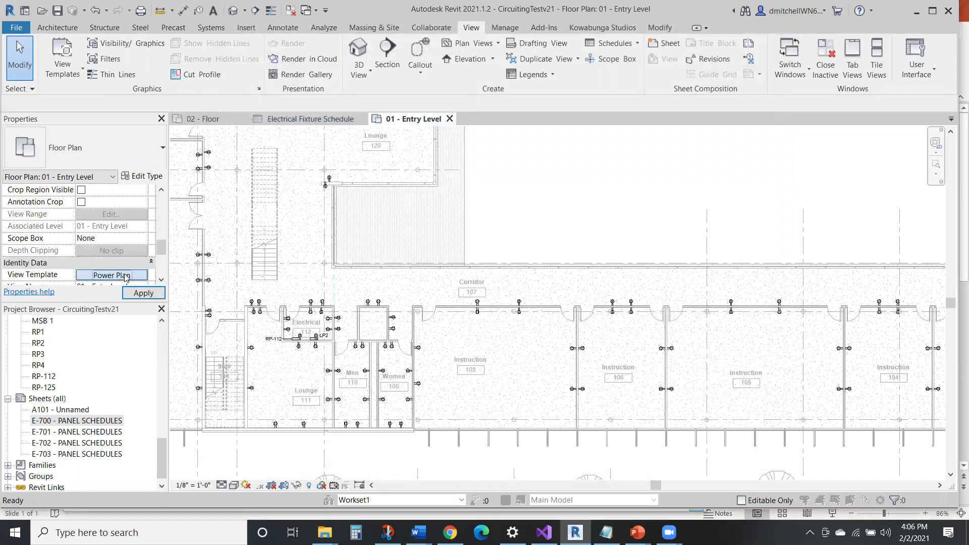
Step: Set Workset1 to Hide in the Power Plan template's workset visibility overrides
click(116, 275)
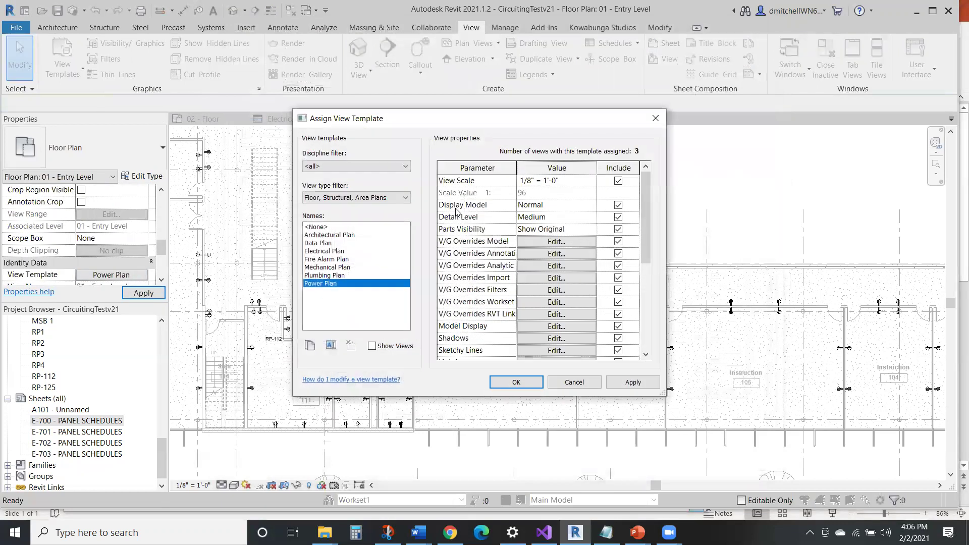
click(568, 242)
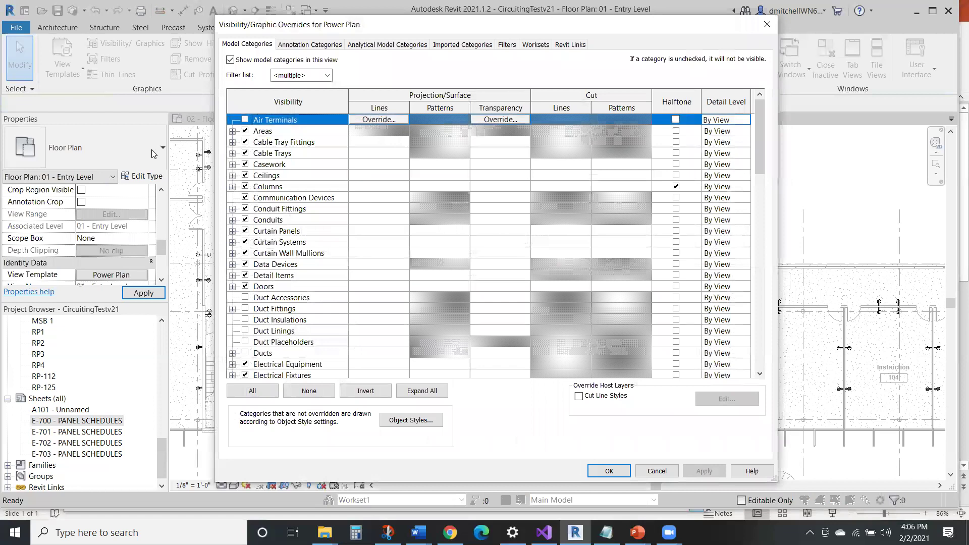
click(534, 45)
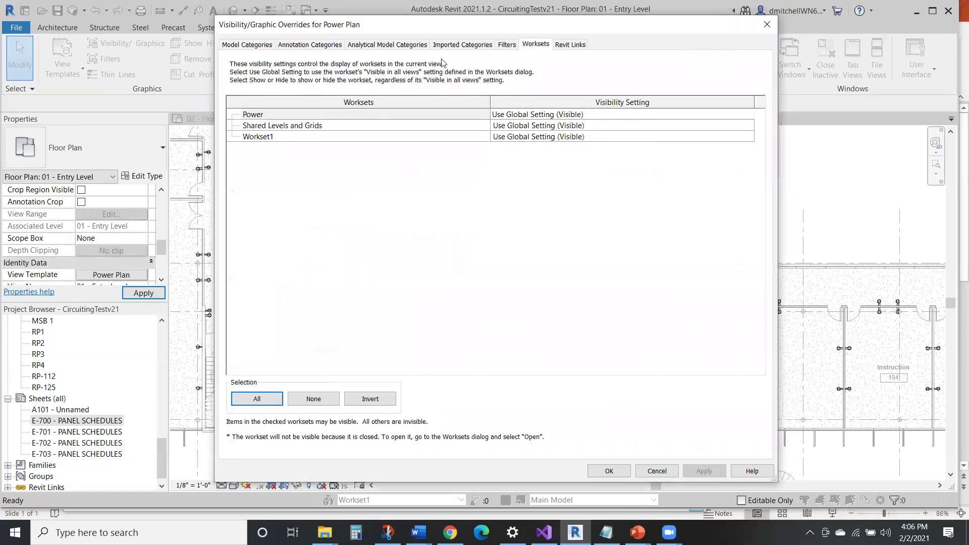
click(582, 120)
click(605, 136)
click(749, 137)
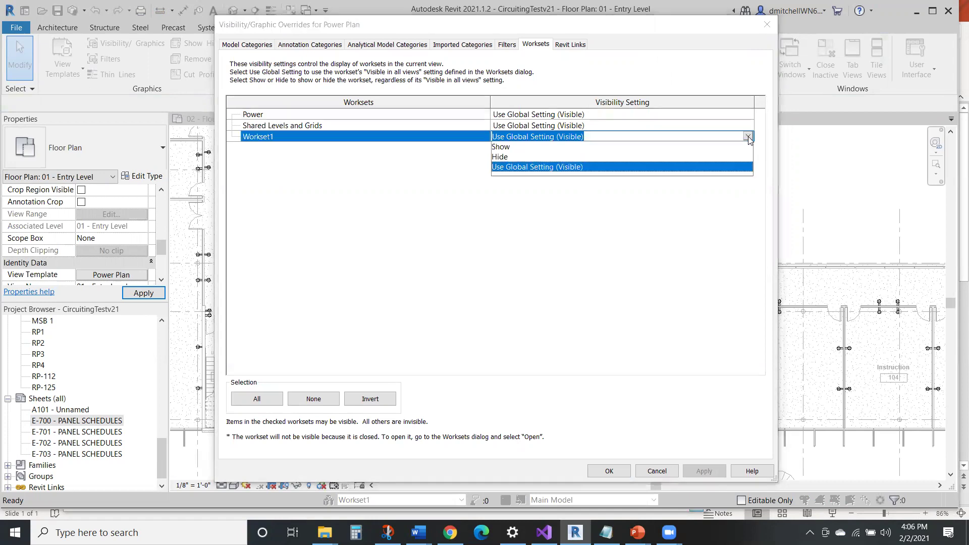
click(549, 156)
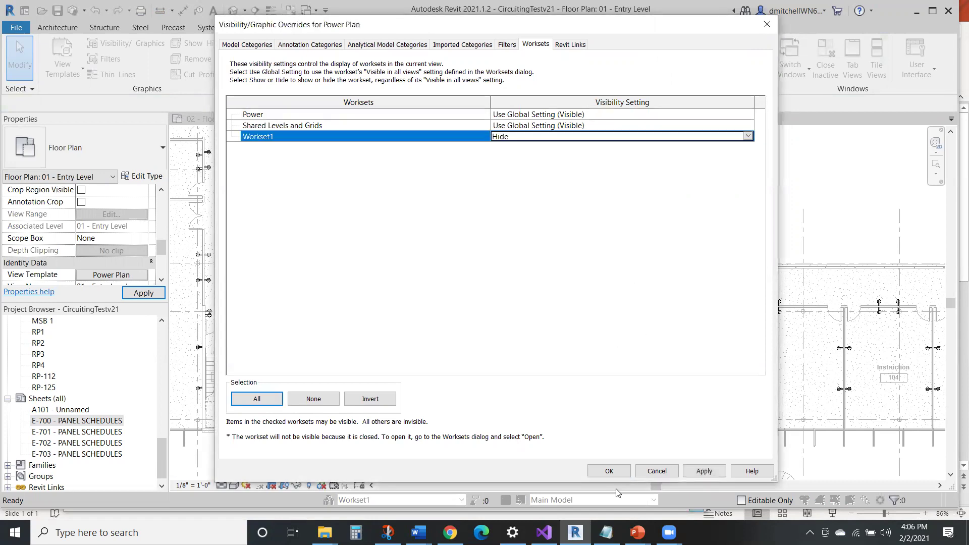
click(619, 476)
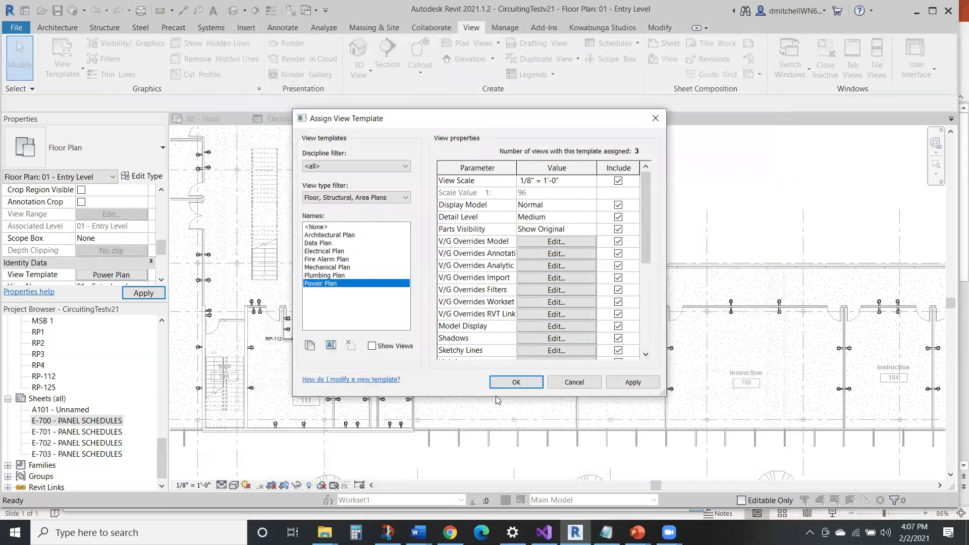
click(516, 383)
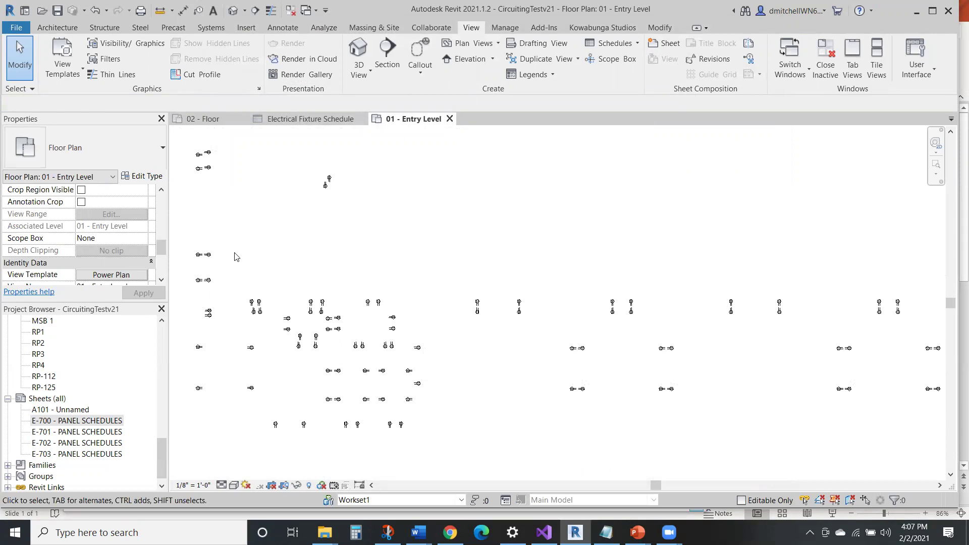
Step: Reopen the Power Plan overrides, try Workset1 at global visibility, then discard the edits
click(114, 275)
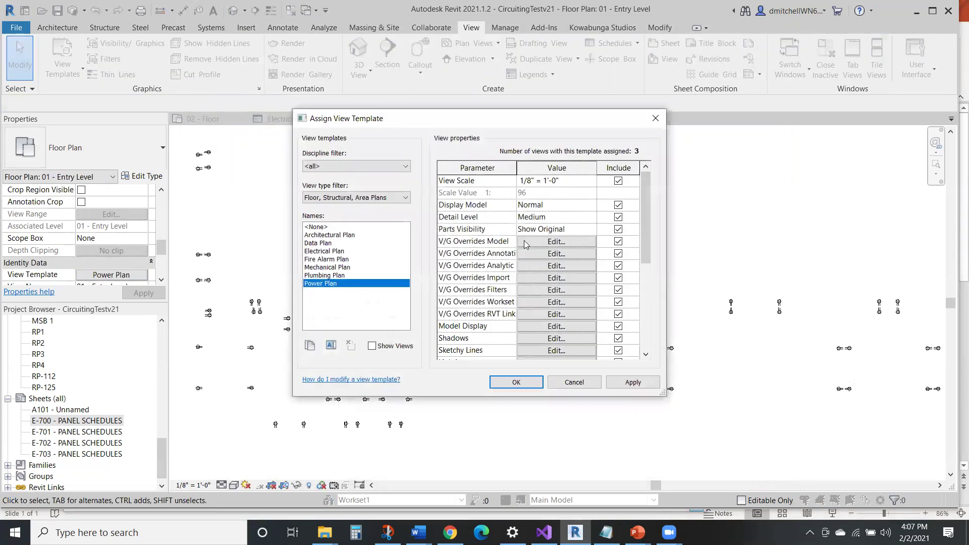
click(564, 242)
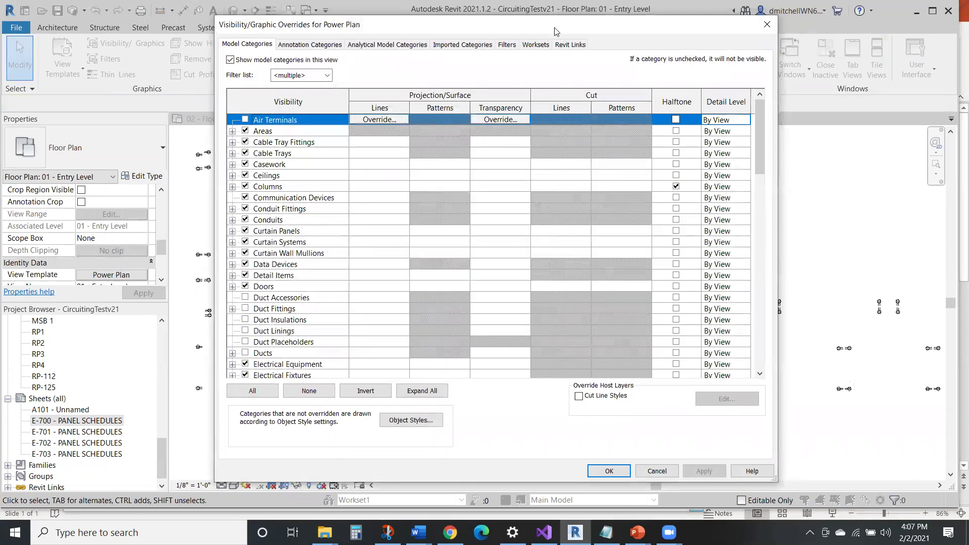
click(536, 45)
click(685, 139)
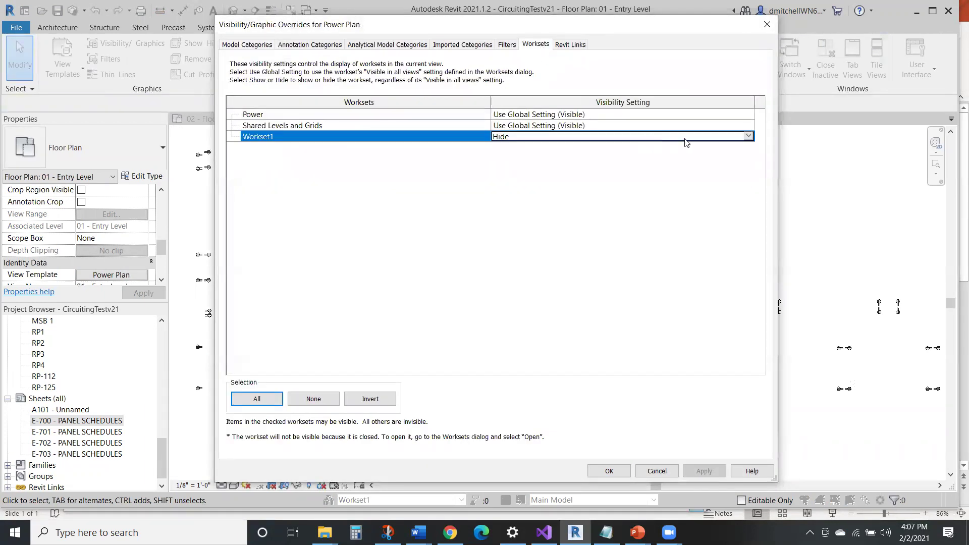
click(748, 137)
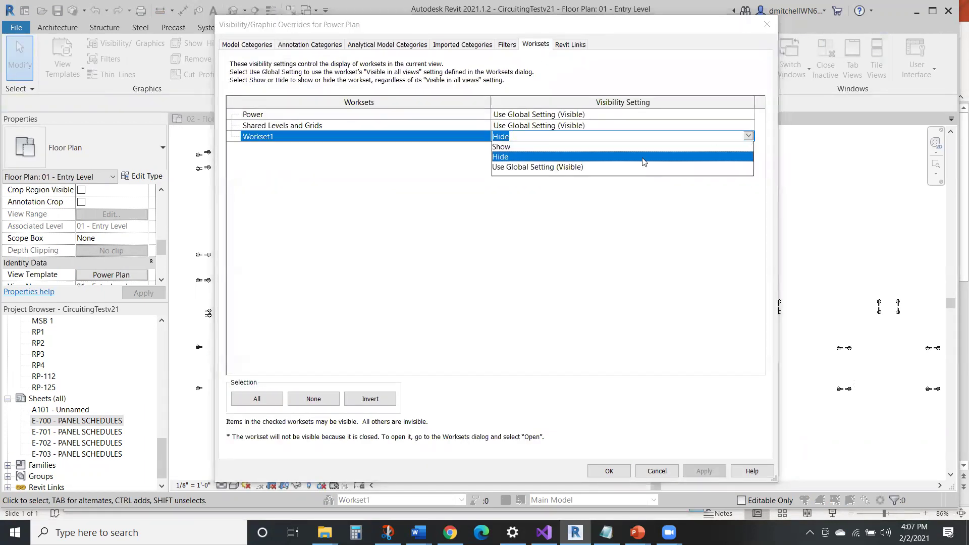
click(529, 146)
click(748, 136)
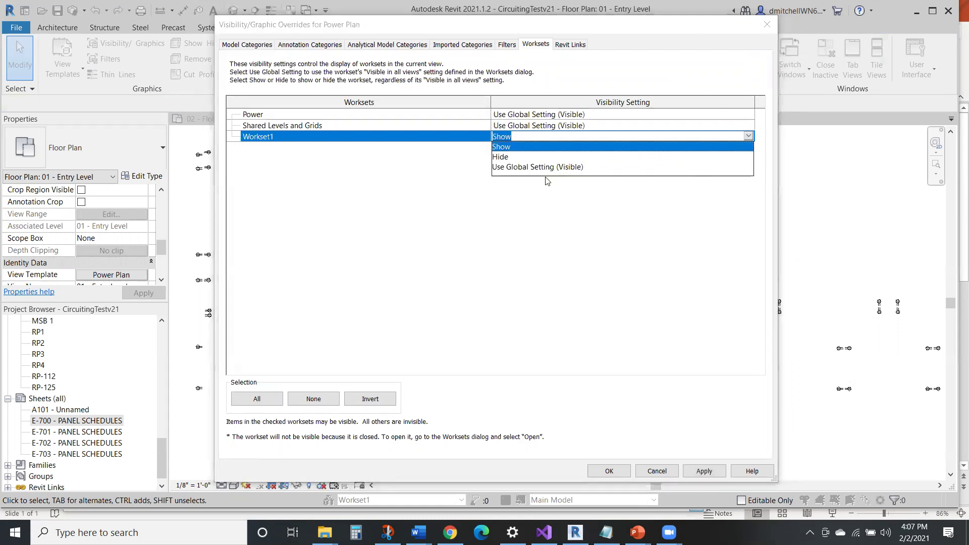
click(518, 169)
click(695, 470)
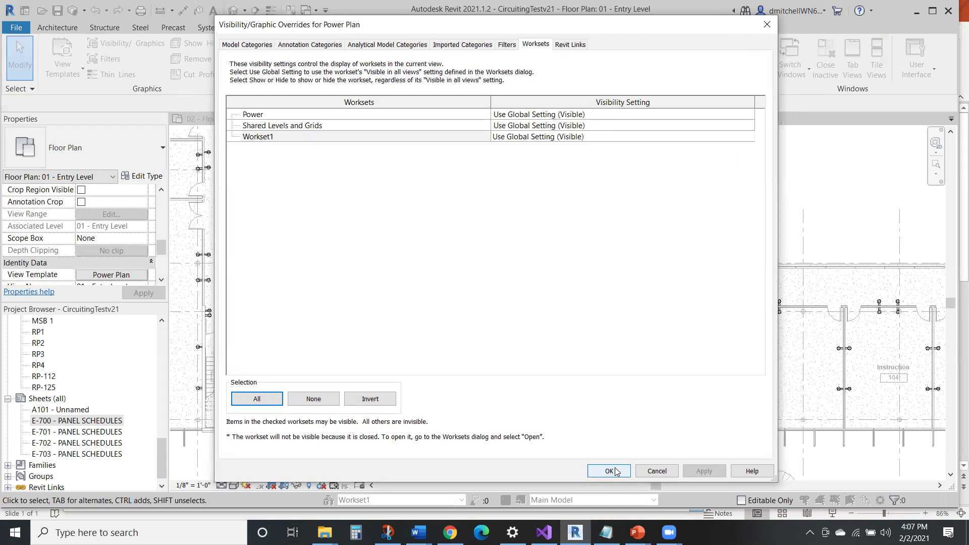
click(609, 471)
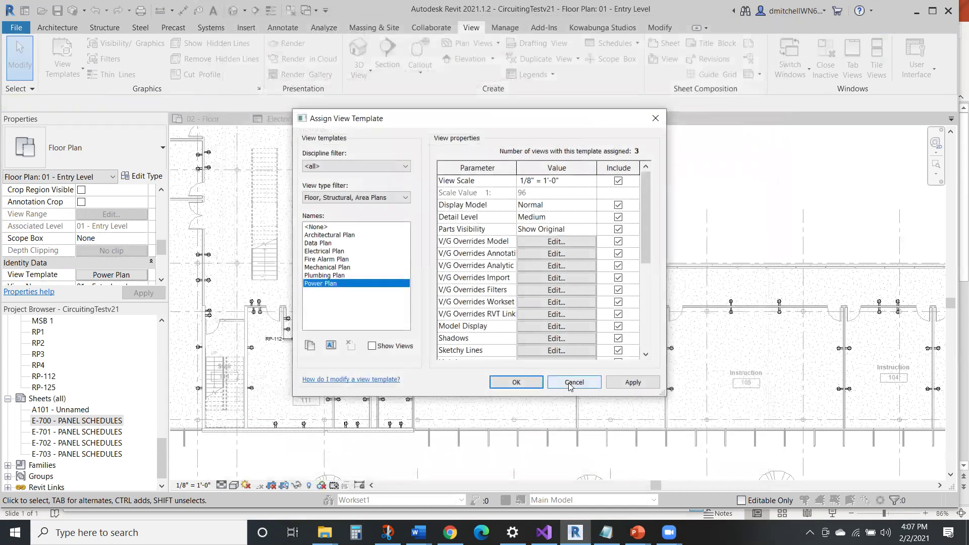
click(571, 384)
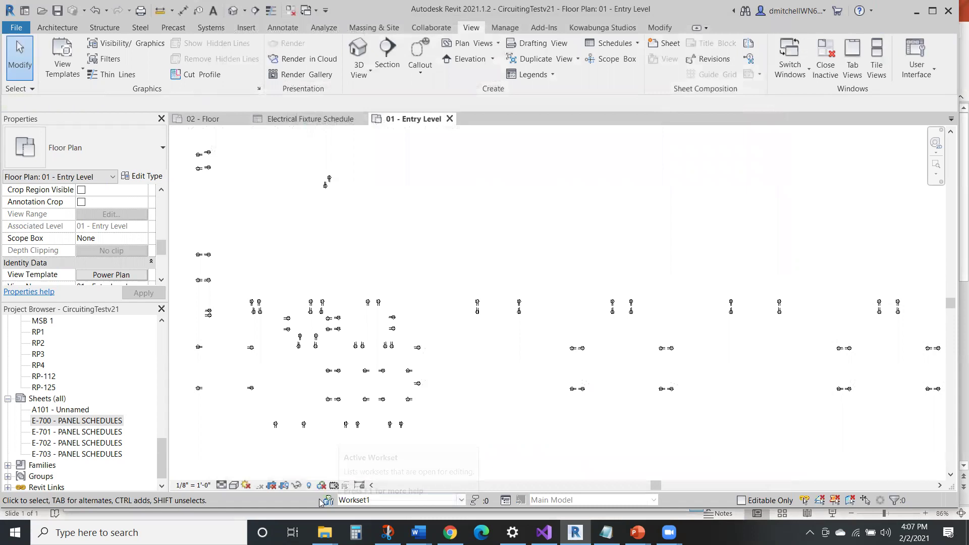
Step: Create a new Lighting workset and make it the active workset
click(324, 501)
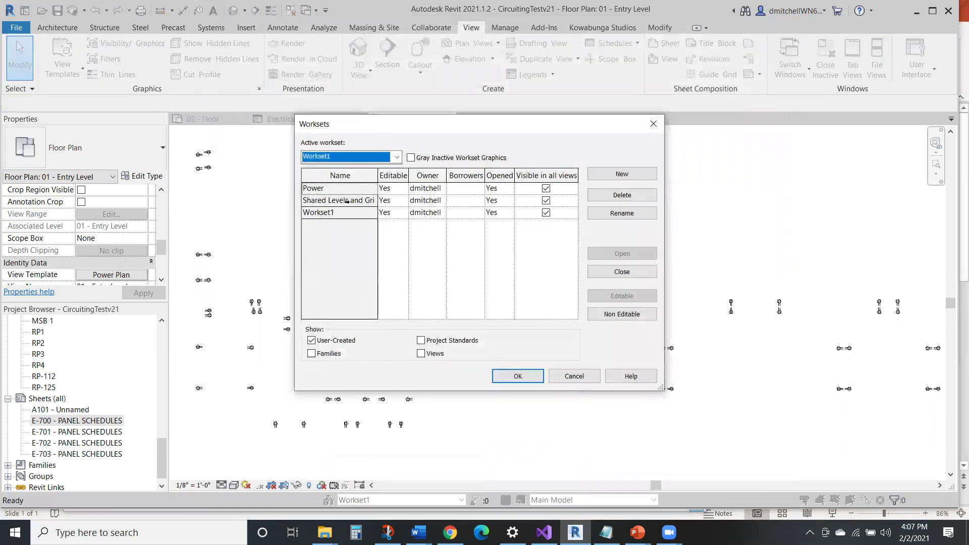
click(623, 177)
text(Lighting)
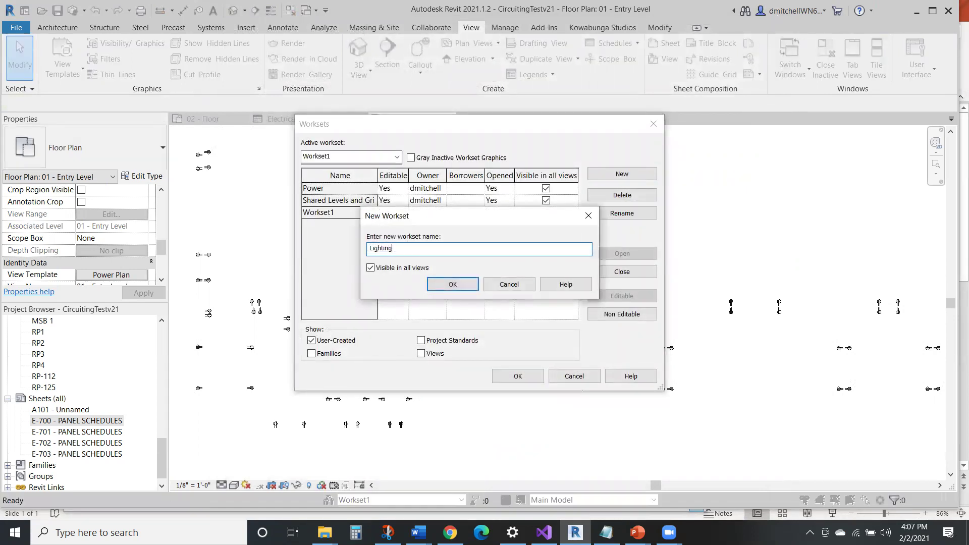
key(Return)
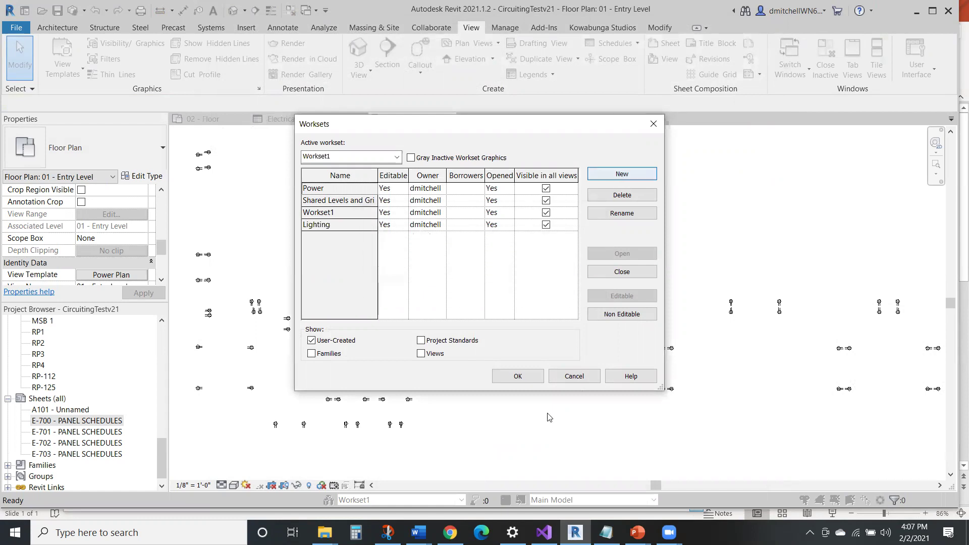
click(518, 376)
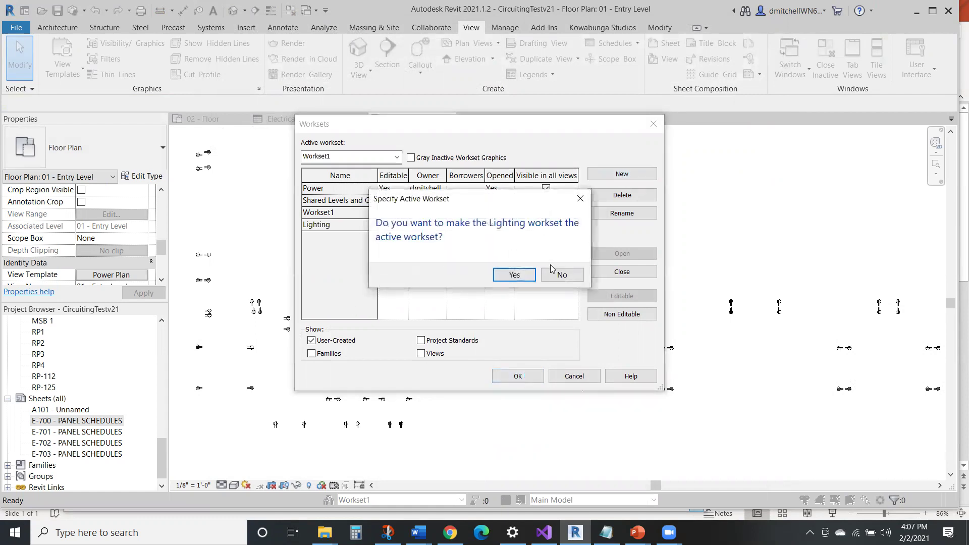
click(527, 275)
Step: Return Workset1 to the global visibility setting in the Power Plan template
click(122, 276)
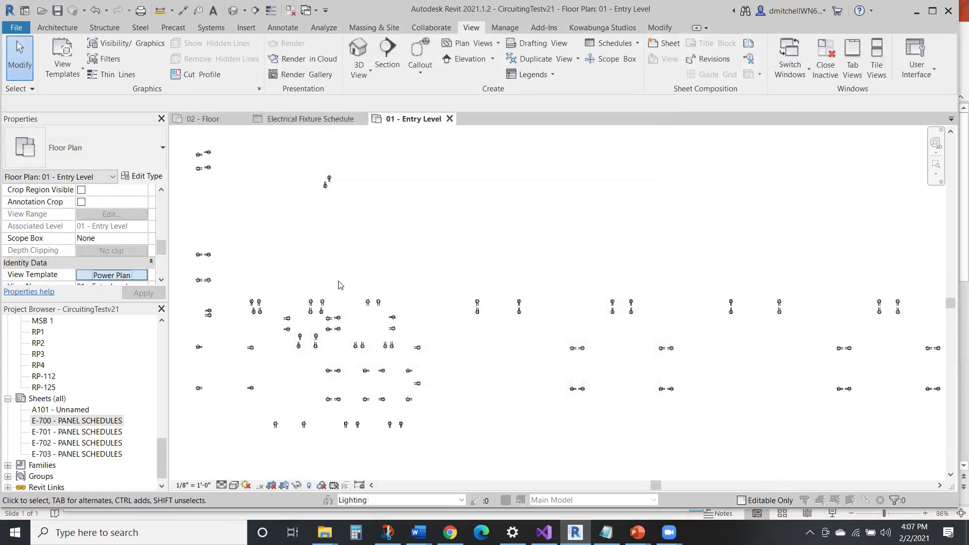
click(549, 242)
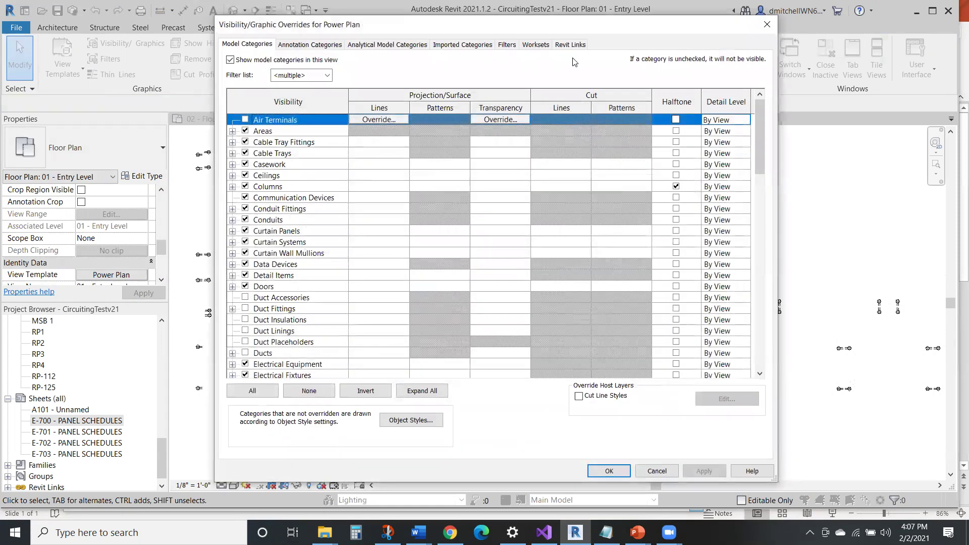
click(536, 45)
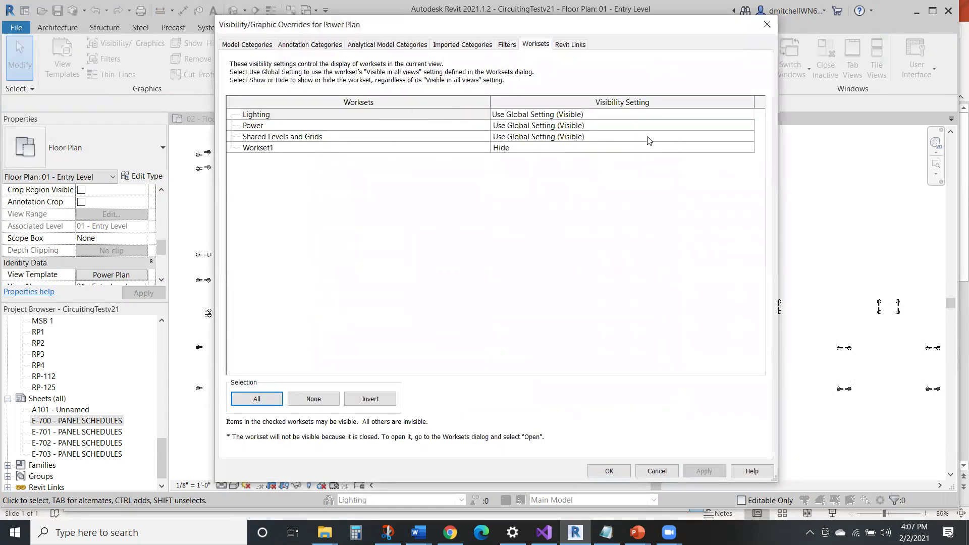
click(745, 148)
click(751, 148)
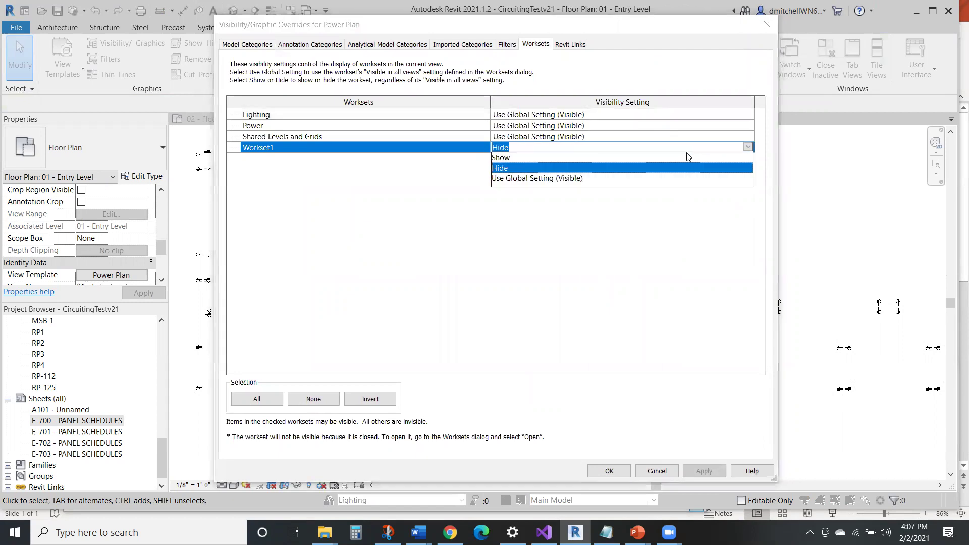
click(682, 171)
click(748, 148)
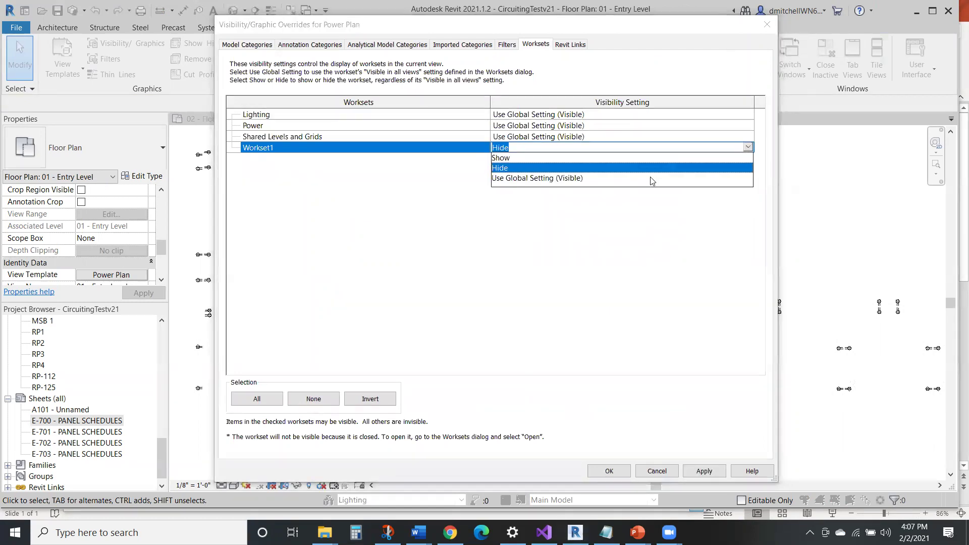
click(544, 183)
Step: Hide the Lighting workset in the Power Plan template and confirm
click(606, 114)
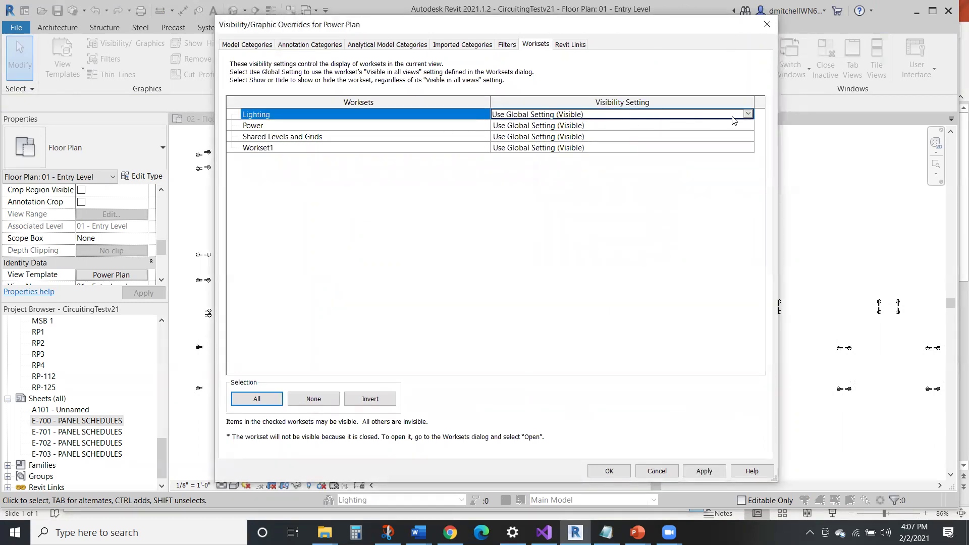
click(747, 114)
click(504, 136)
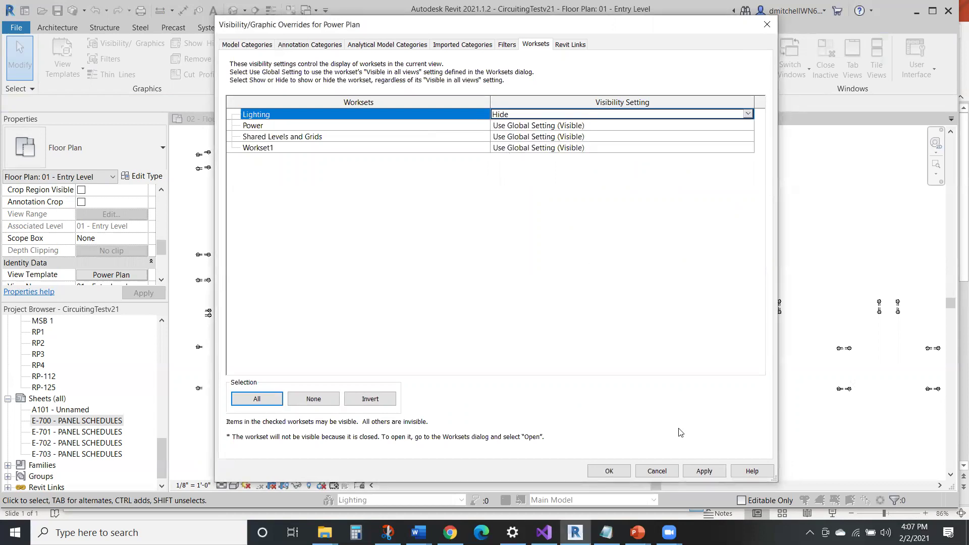
click(703, 471)
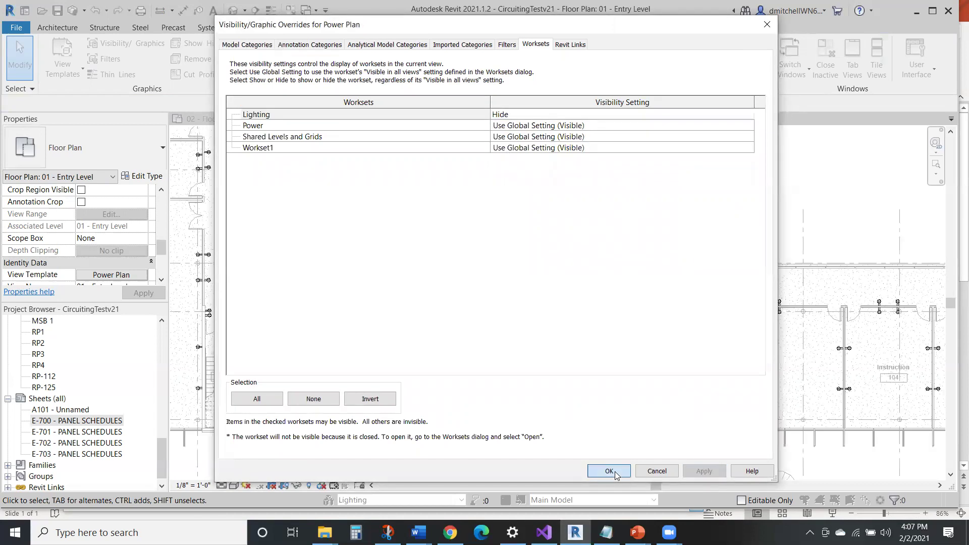
click(614, 472)
click(516, 379)
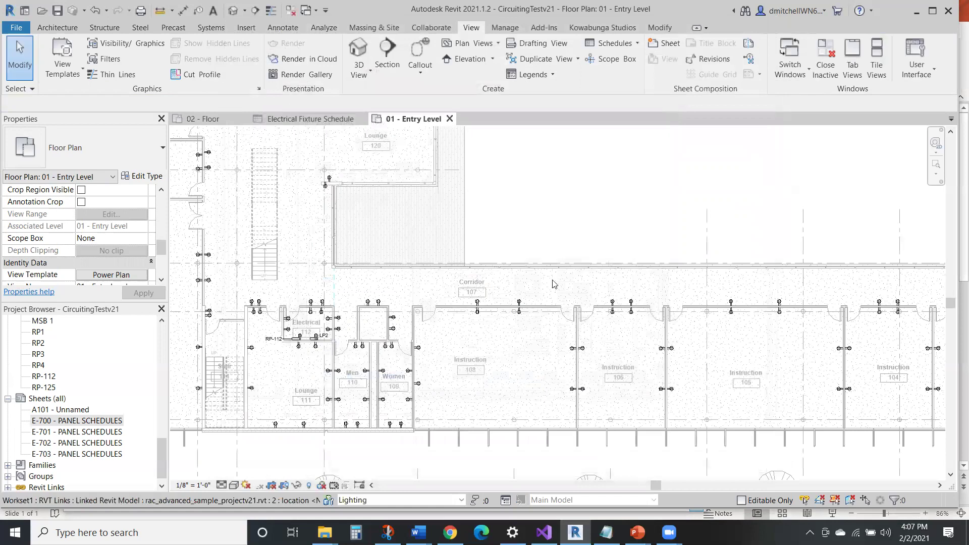
Step: Place another duplex receptacle on the corridor wall using Create Similar (CS)
click(518, 313)
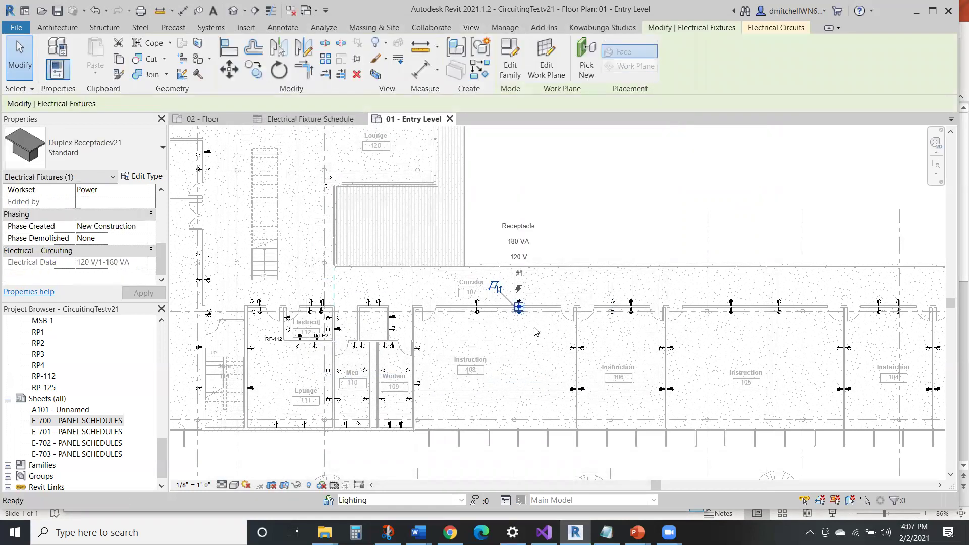
key(c)
key(s)
scroll(547, 311, up, 3)
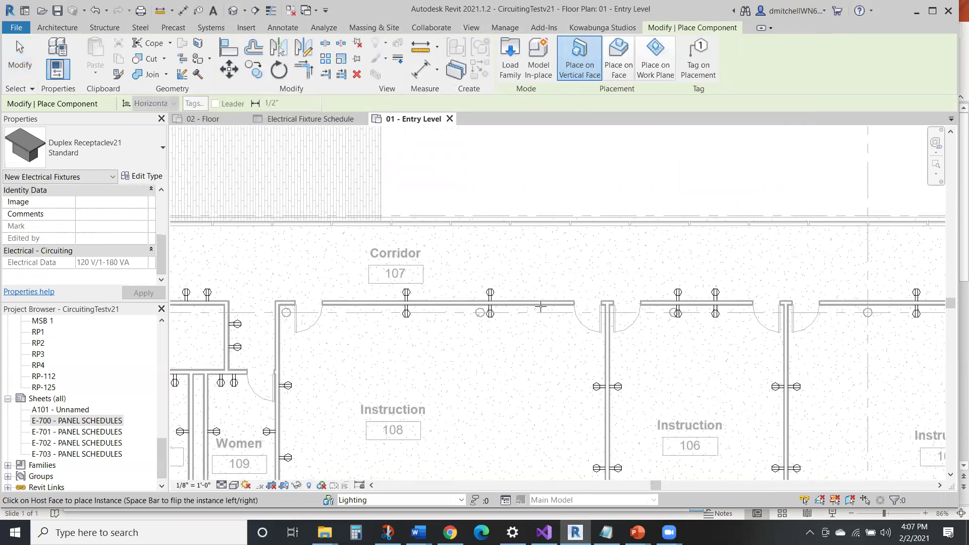
click(540, 307)
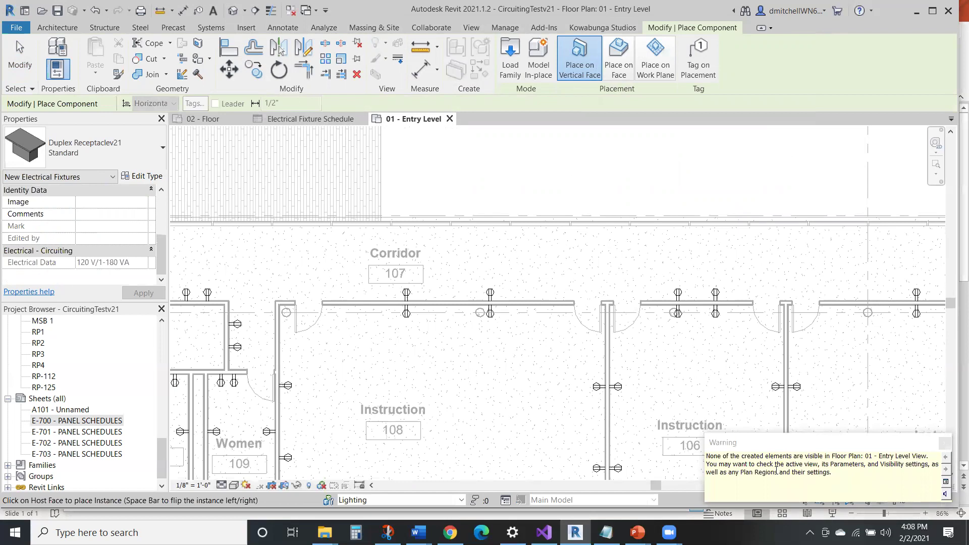
key(Escape)
key(Escape)
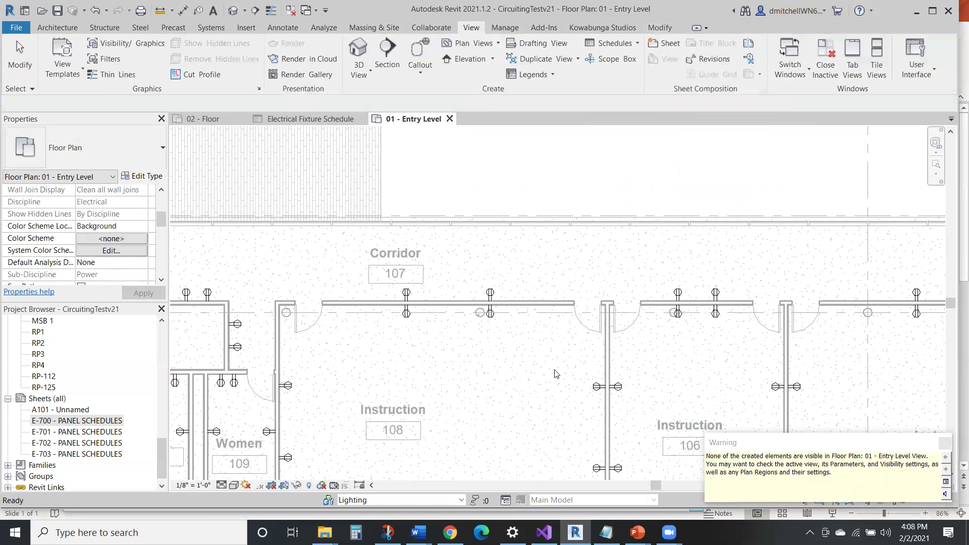
scroll(109, 248, down, 3)
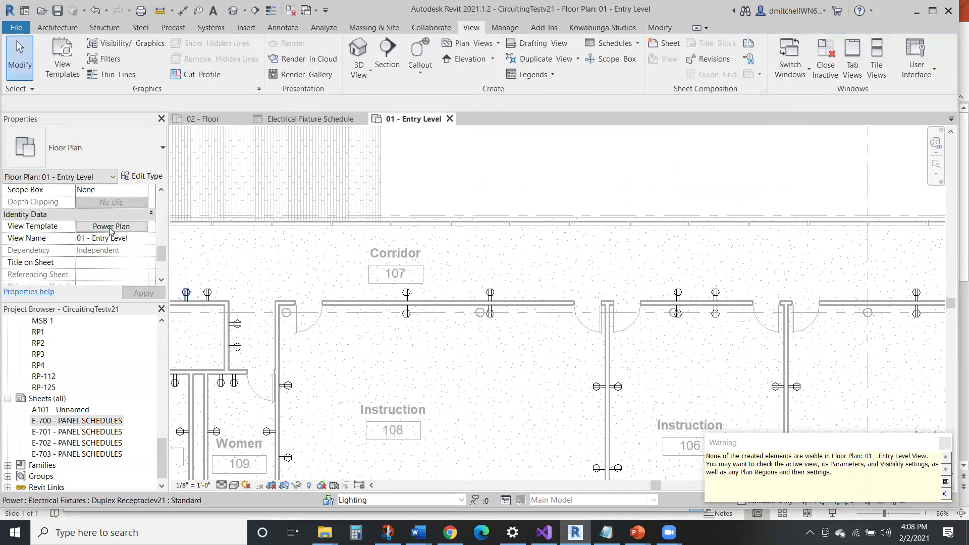
Step: Set the Lighting workset to Show in the Power Plan template's visibility overrides
click(111, 226)
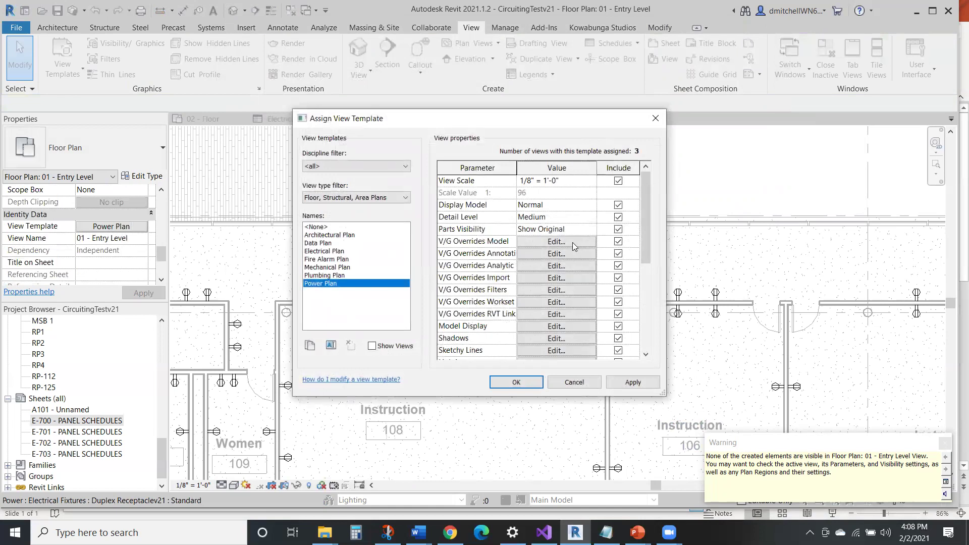
click(552, 301)
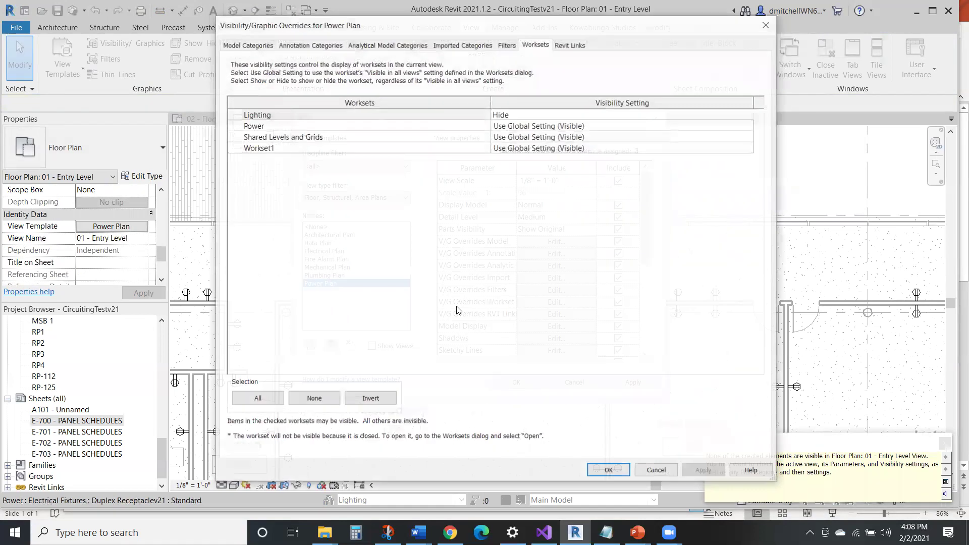
click(748, 115)
click(749, 115)
click(749, 116)
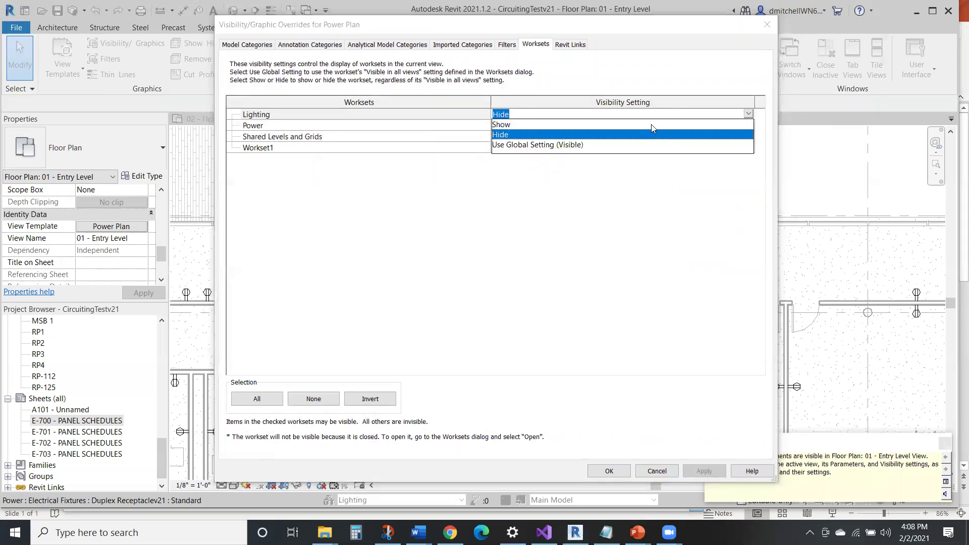
click(651, 124)
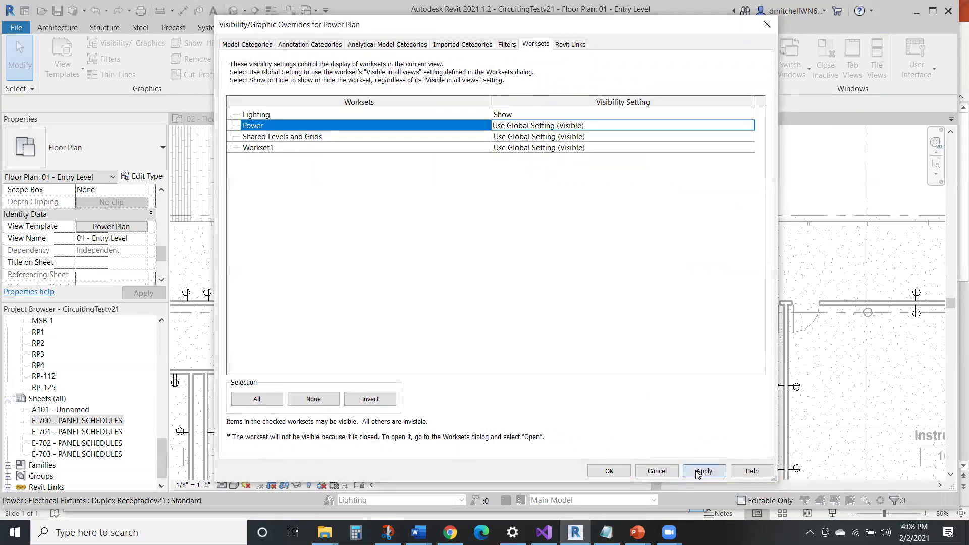
click(704, 471)
click(611, 470)
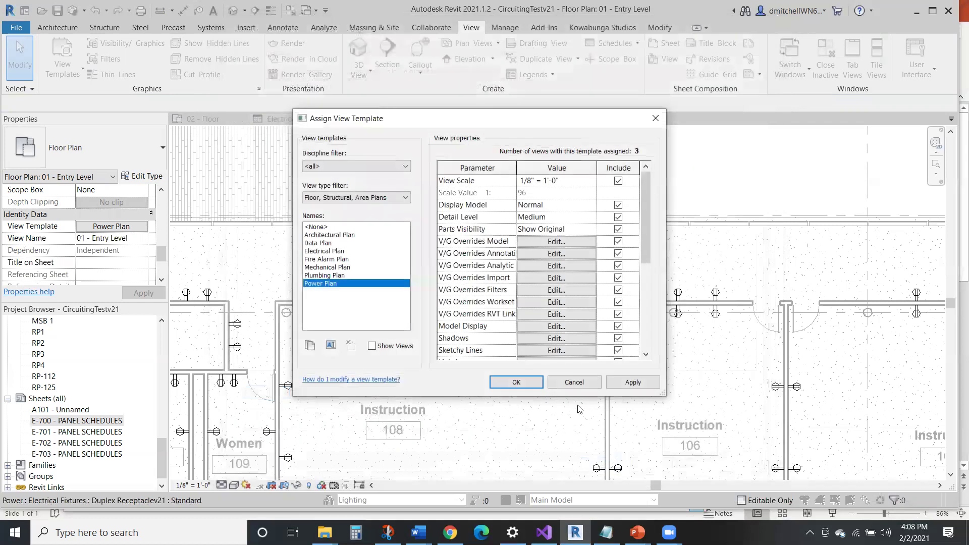
click(516, 382)
Step: Check the new receptacle, then make Power the active workset
click(543, 317)
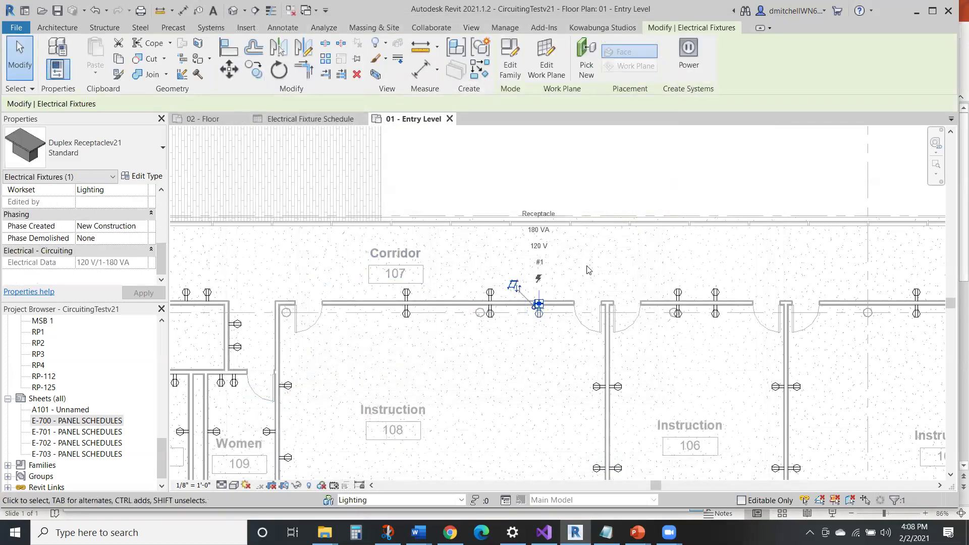
click(525, 396)
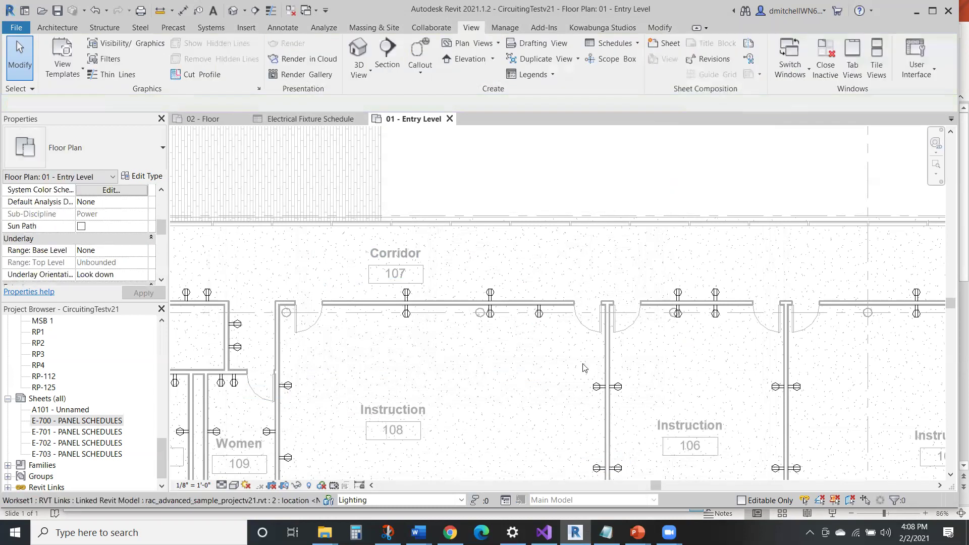
click(461, 500)
click(441, 467)
Step: Create a similar receptacle on the corridor wall by room 107
click(539, 314)
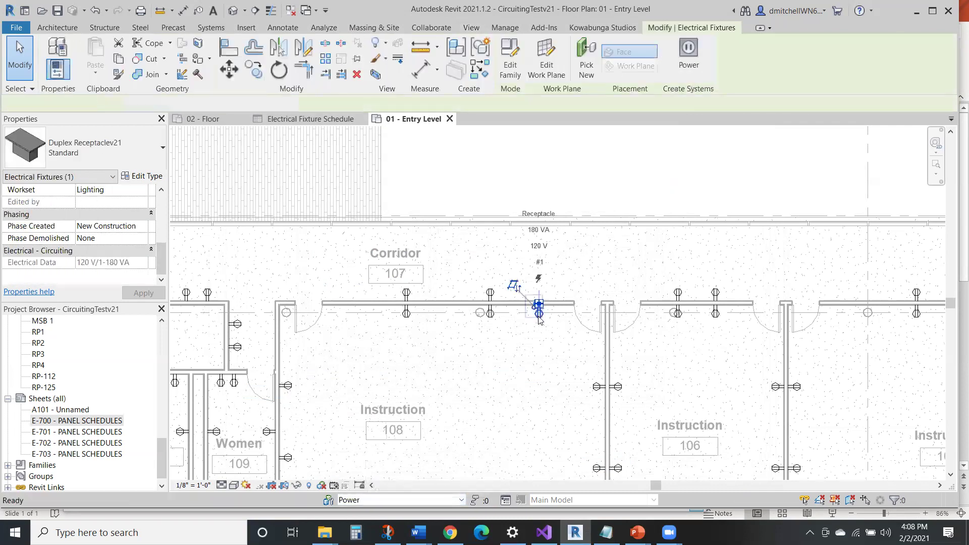
key(c)
key(s)
click(382, 309)
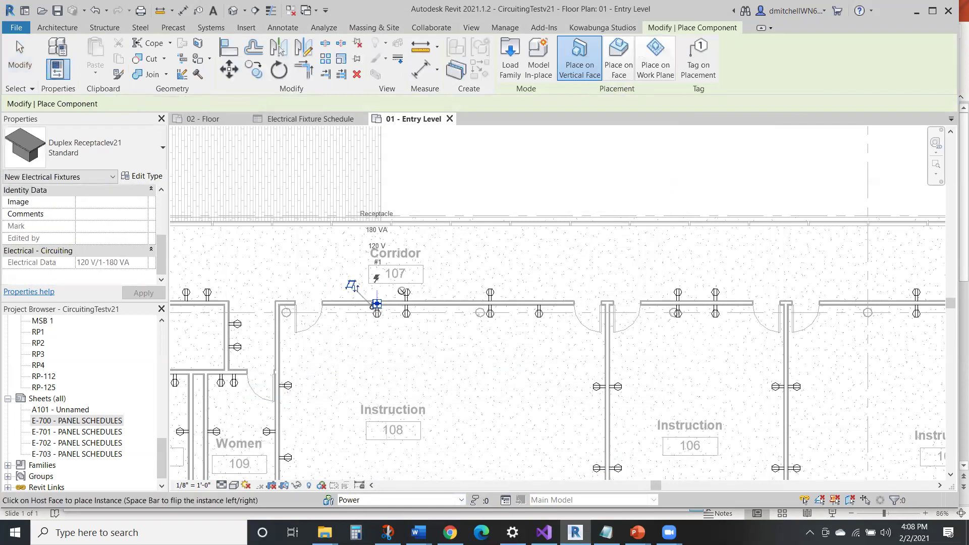
Step: Inspect the worksets of the new Power receptacle and the Lighting receptacle
key(Escape)
click(376, 305)
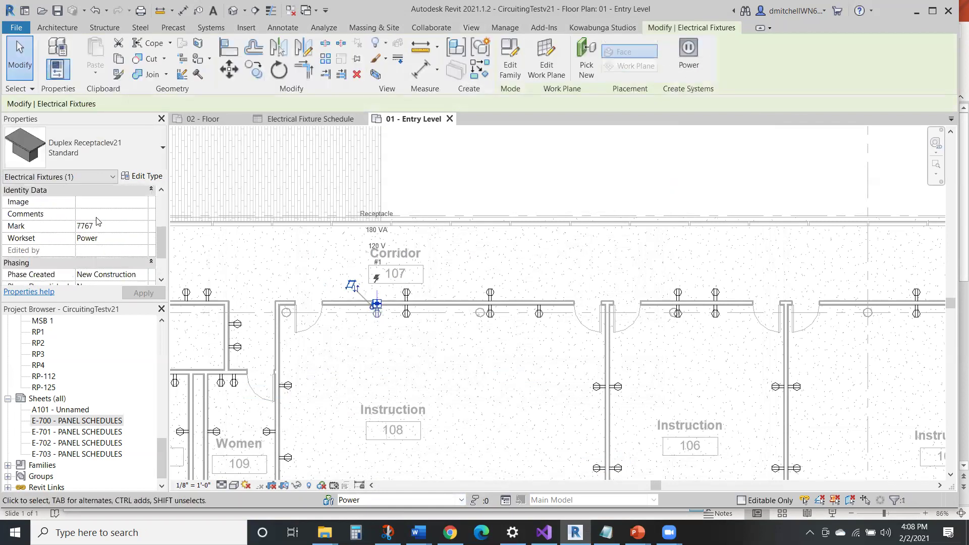
key(Escape)
click(538, 306)
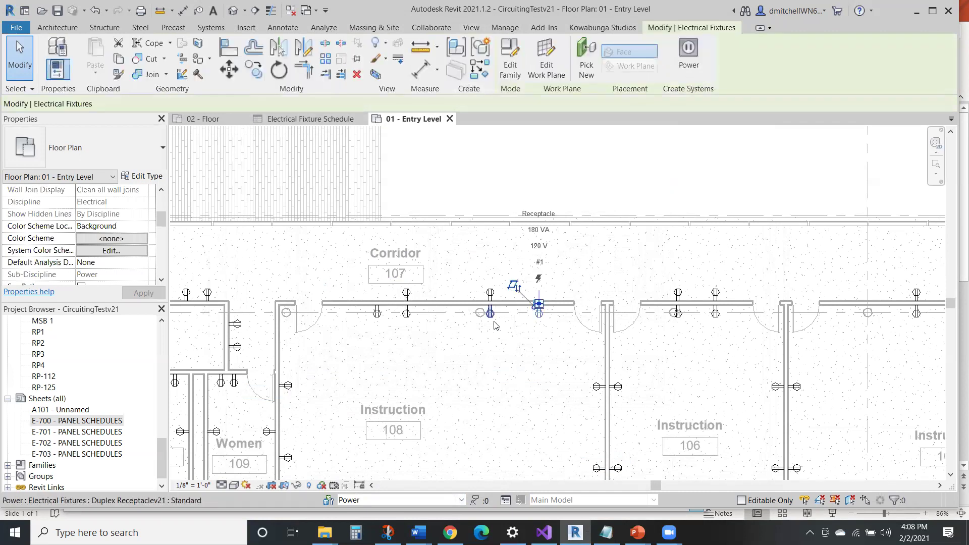
key(Escape)
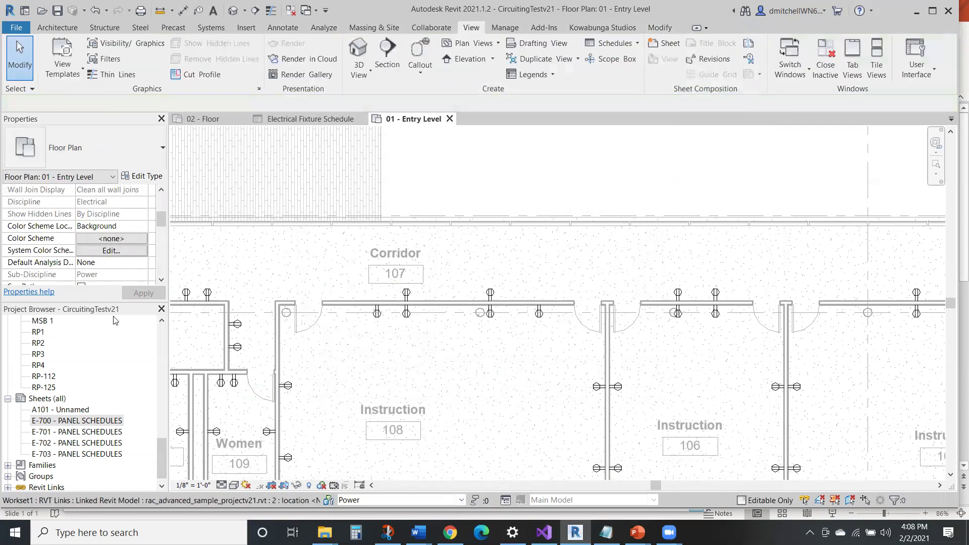
scroll(101, 246, down, 5)
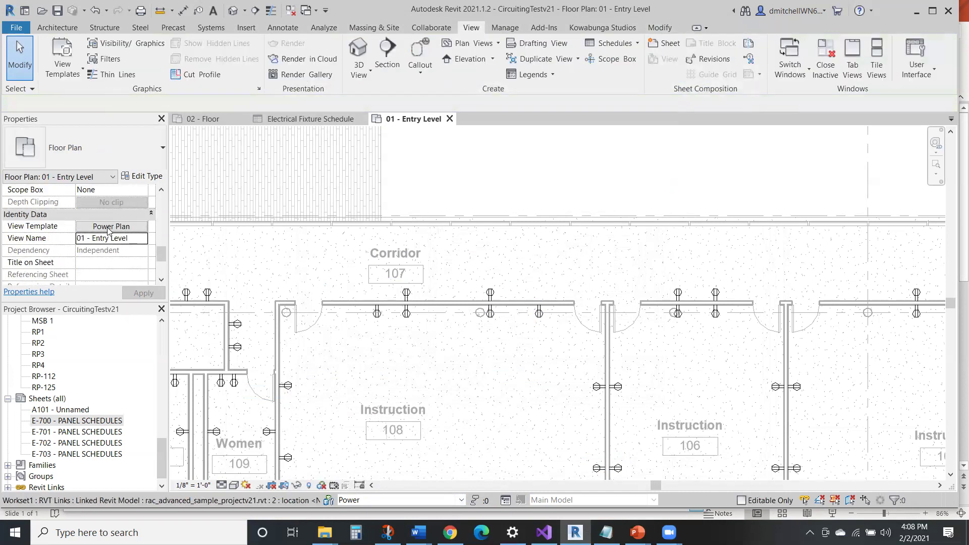
Step: Set the Lighting workset back to Hide in the Power Plan template
click(110, 229)
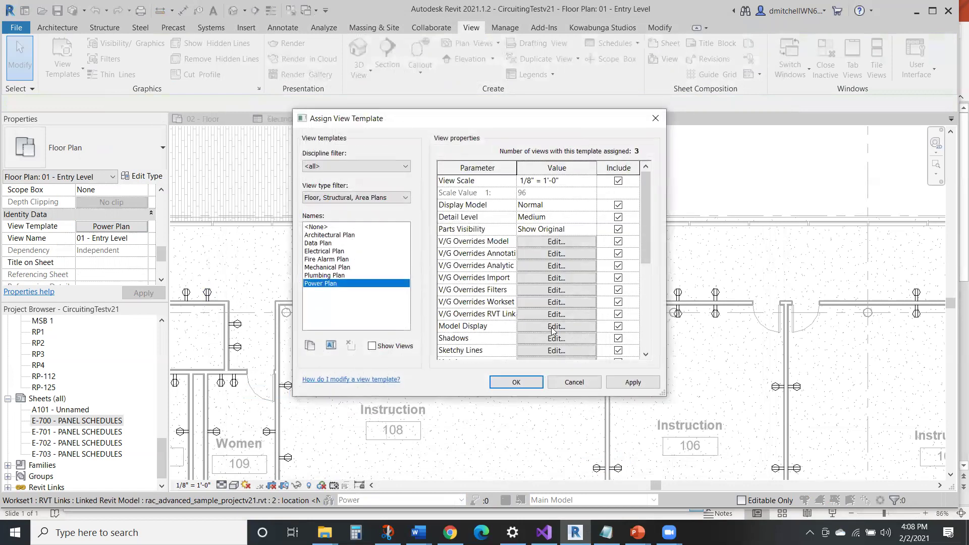
click(544, 303)
click(747, 117)
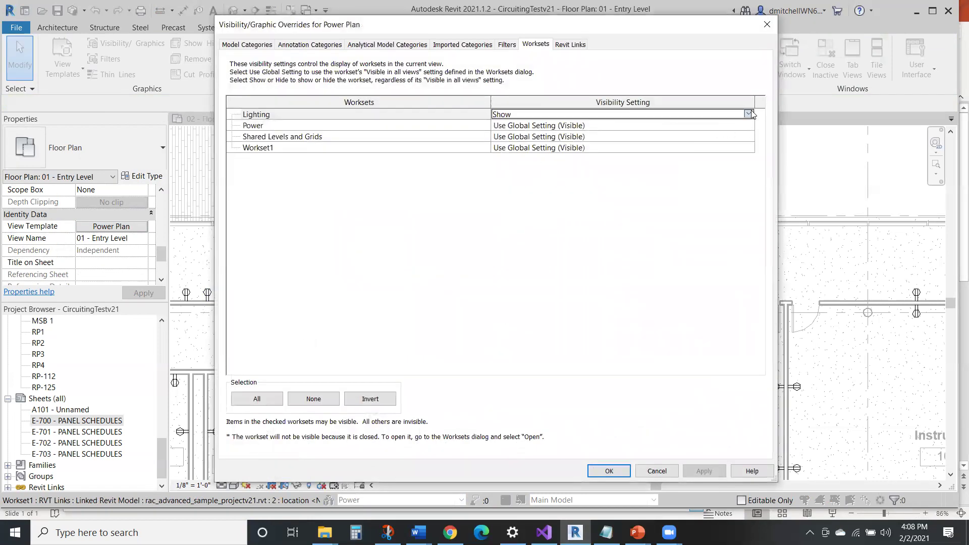
click(748, 114)
click(509, 136)
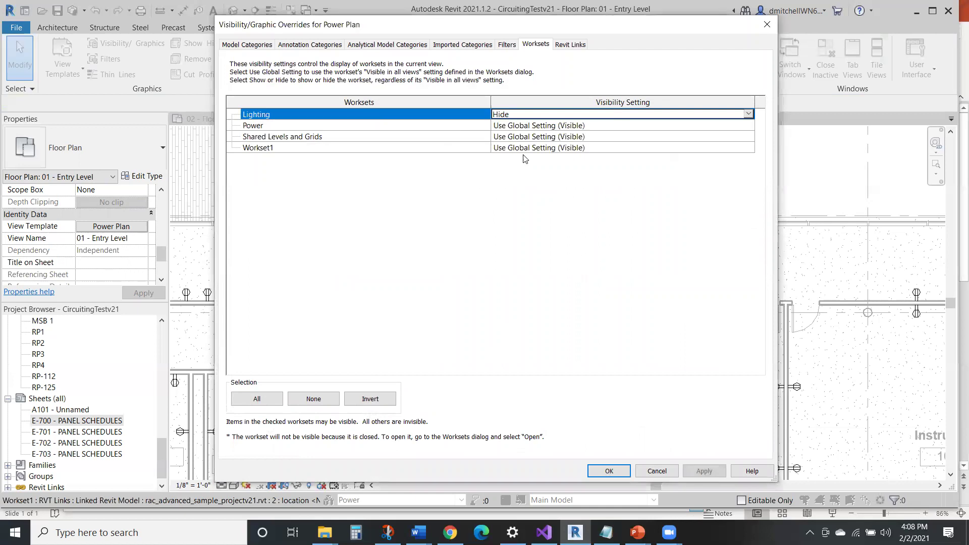
click(610, 472)
click(538, 386)
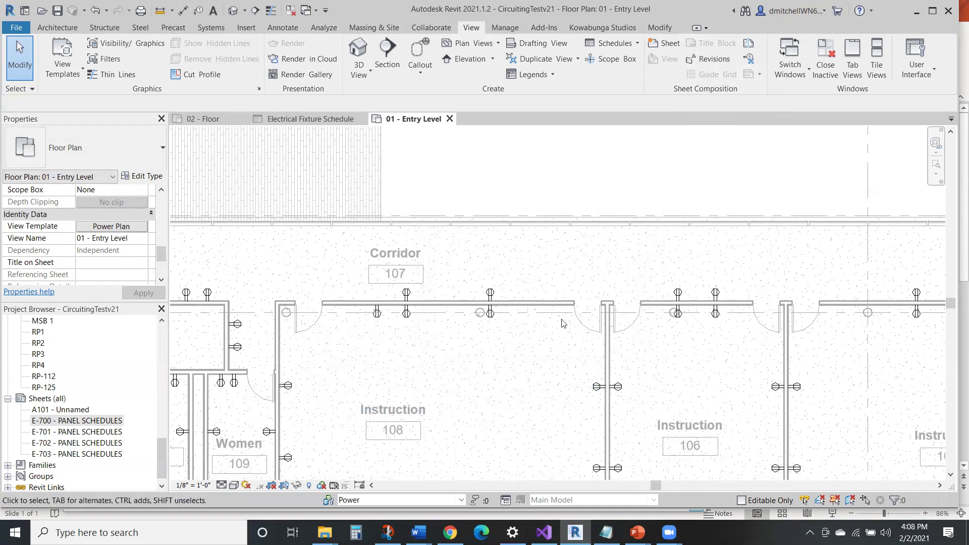
Step: Open the Power Plan view template settings and preview its model category overrides
scroll(558, 359, down, 1)
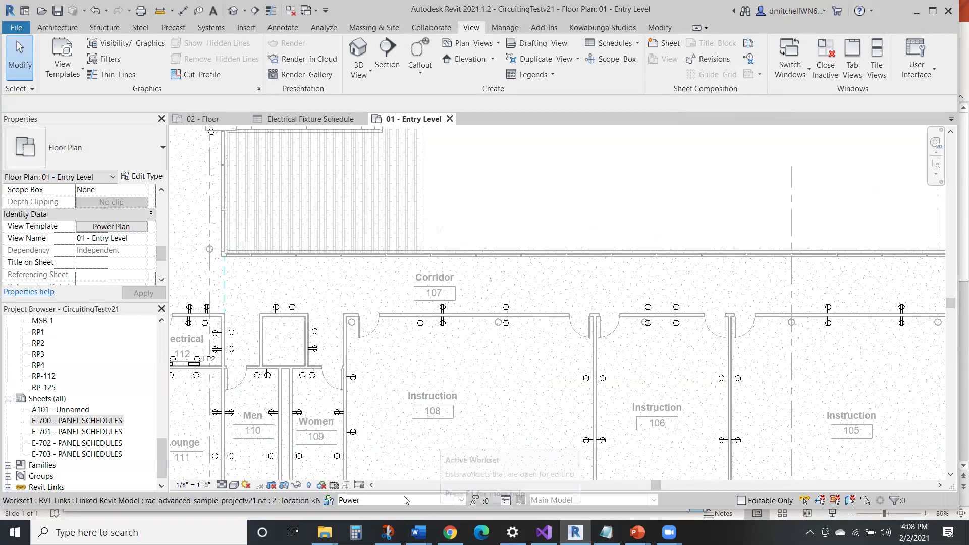
scroll(523, 409, down, 1)
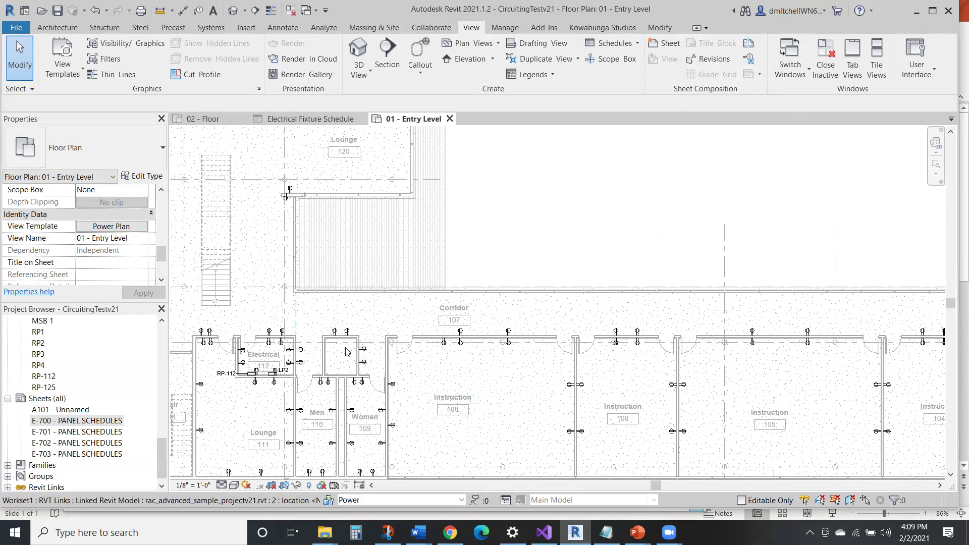
click(111, 226)
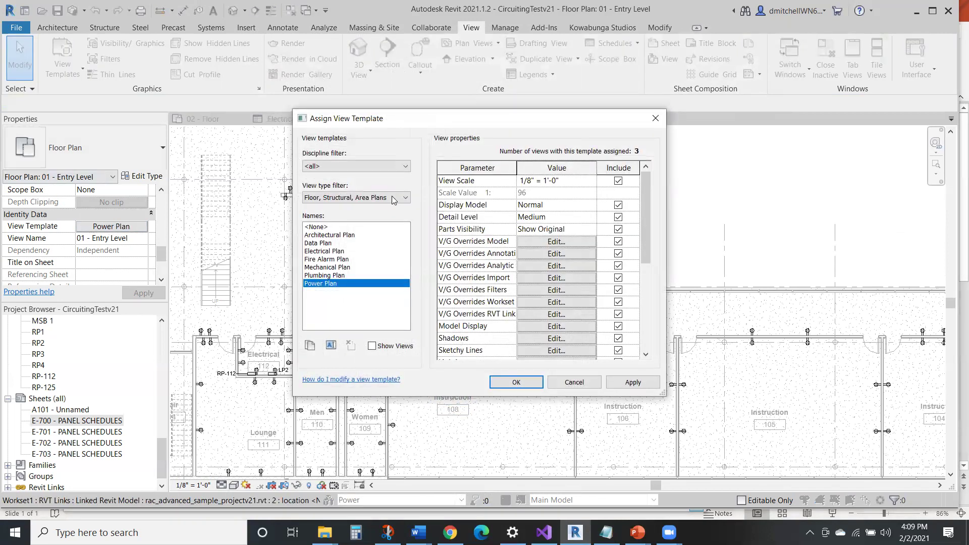
click(556, 242)
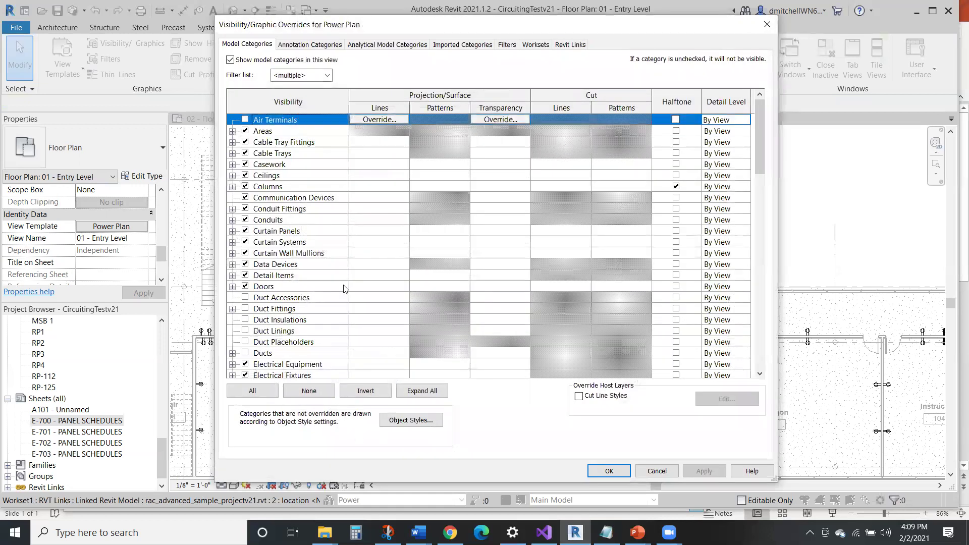
click(766, 25)
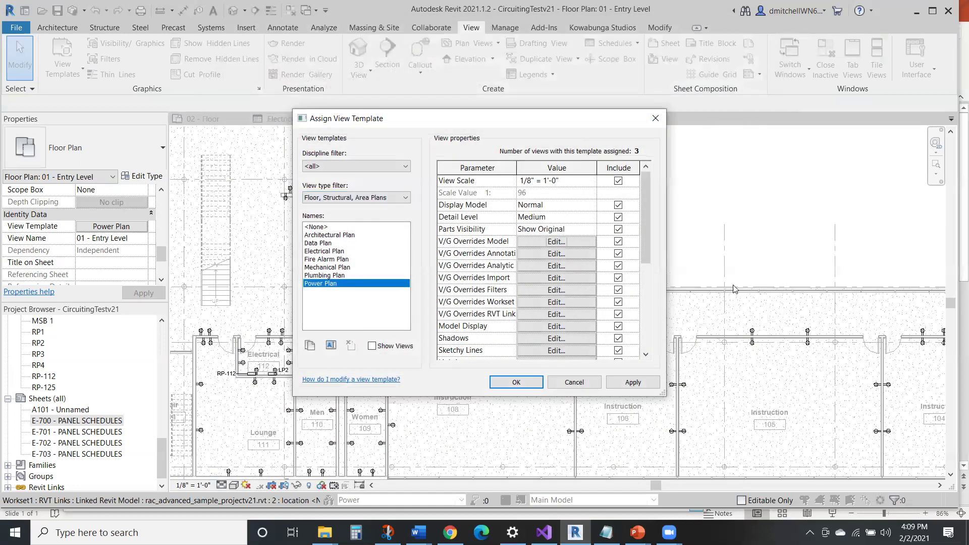
Step: Verify the Lighting workset is hidden in the template, then reopen its V/G overrides
click(543, 302)
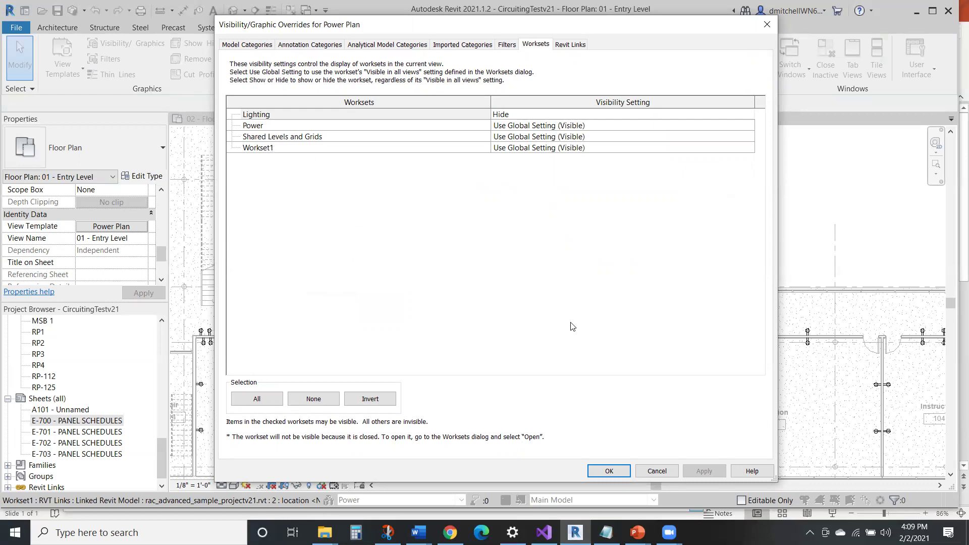
click(658, 471)
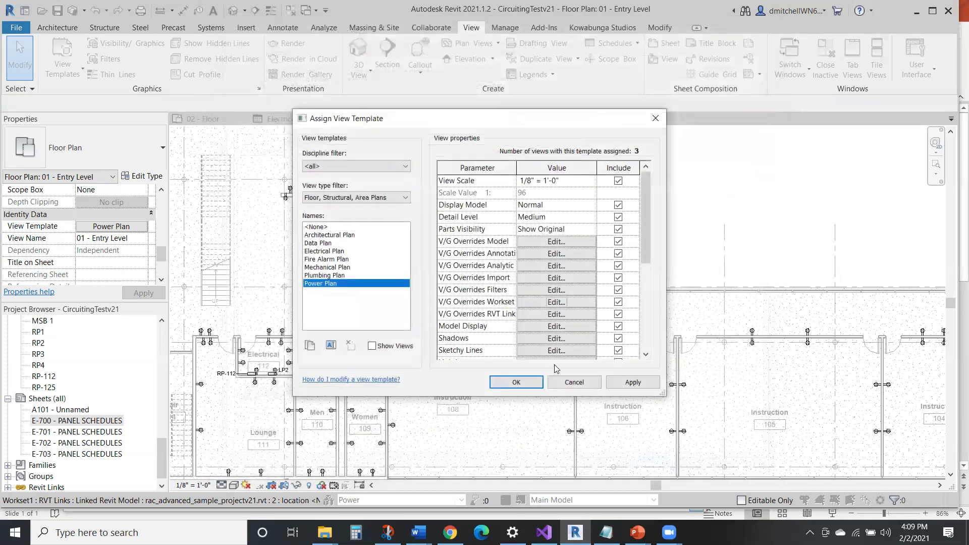
click(561, 242)
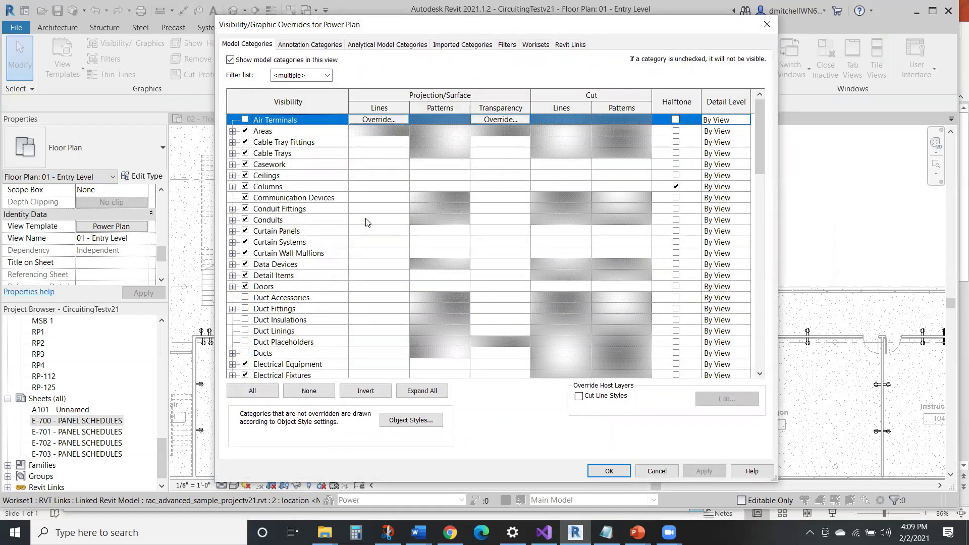
Step: Switch the linked architectural model's display from By Host View to Custom
click(570, 47)
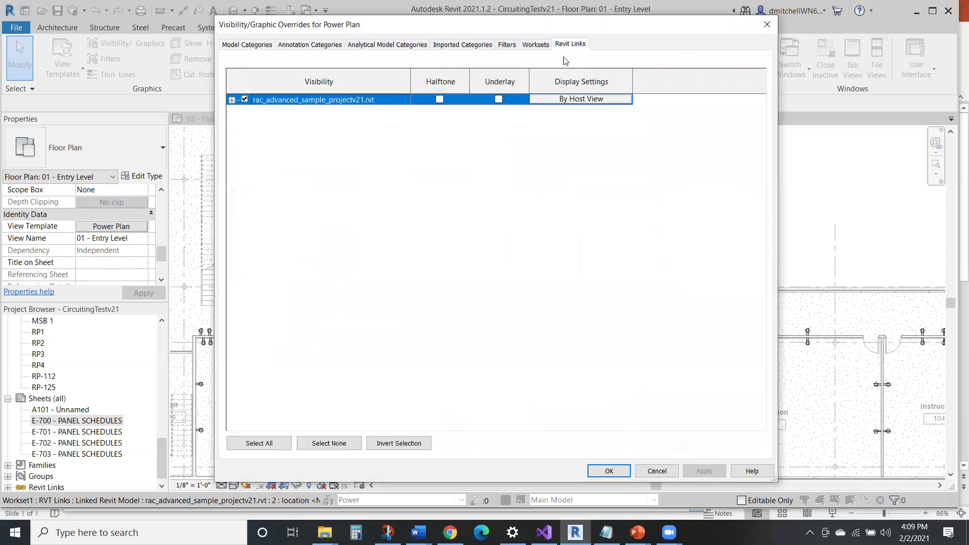
click(575, 100)
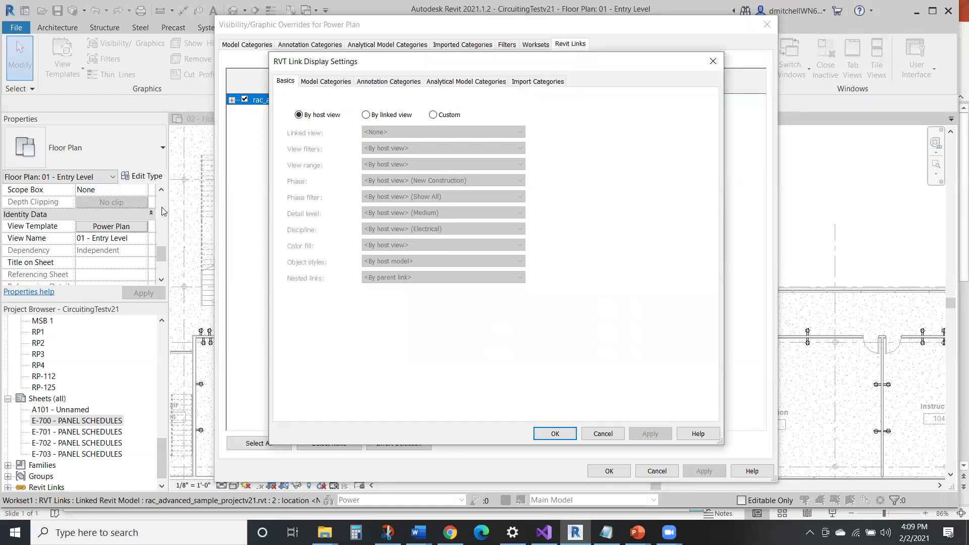
click(448, 115)
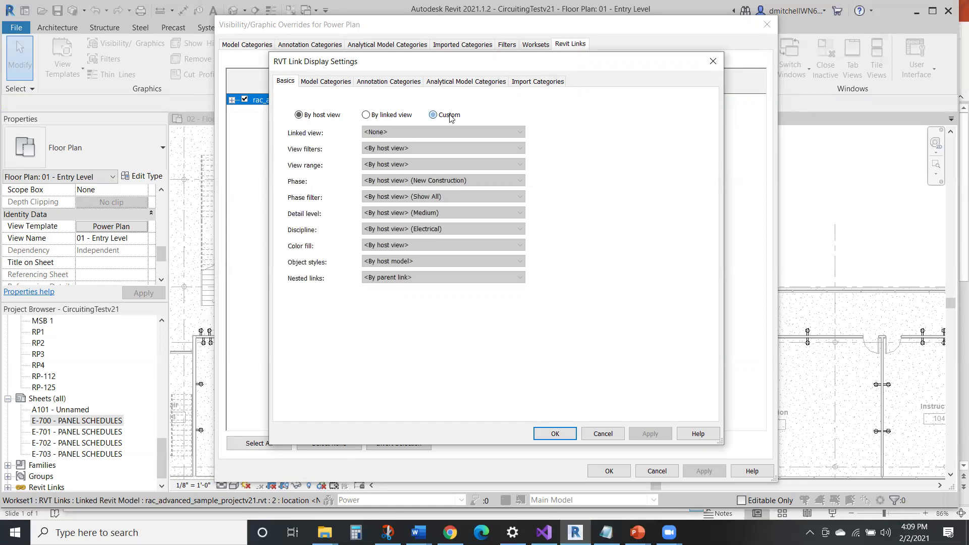
Step: Set the link's model categories to Custom, hiding Electrical Fixtures and Electrical Equipment
click(328, 82)
click(442, 99)
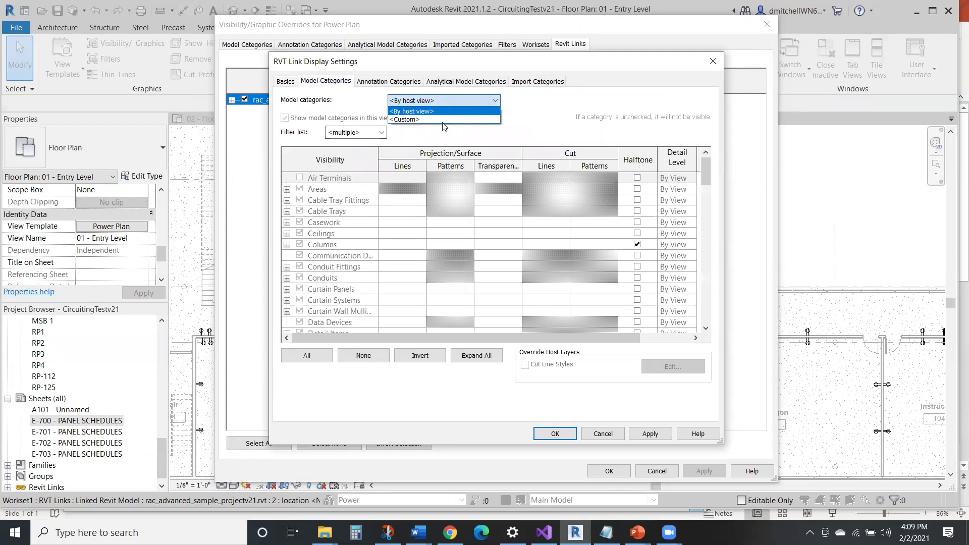
click(444, 119)
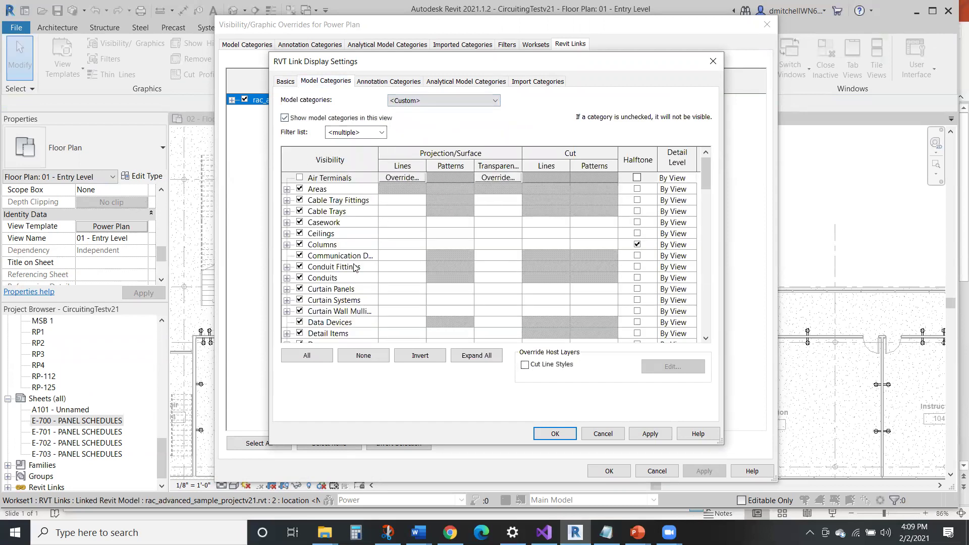
scroll(338, 279, down, 6)
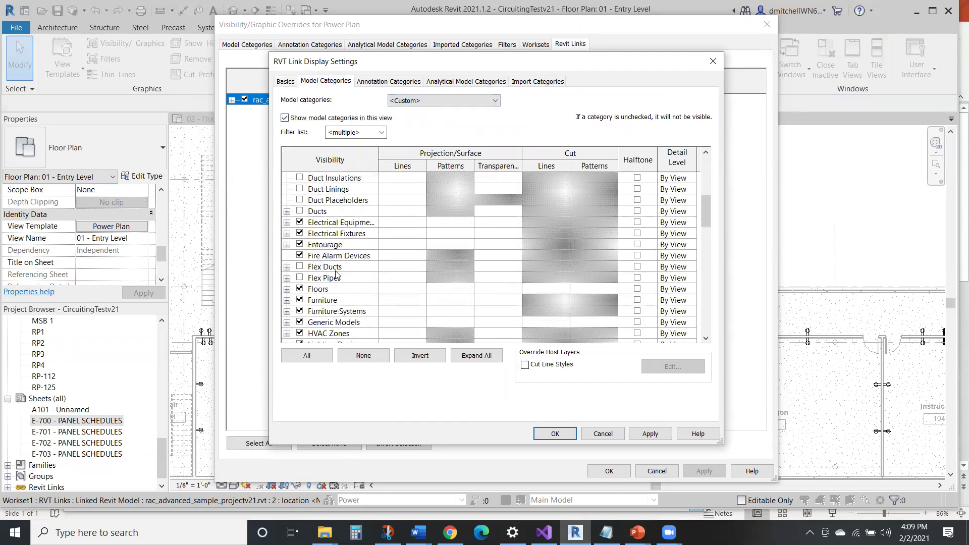
click(300, 234)
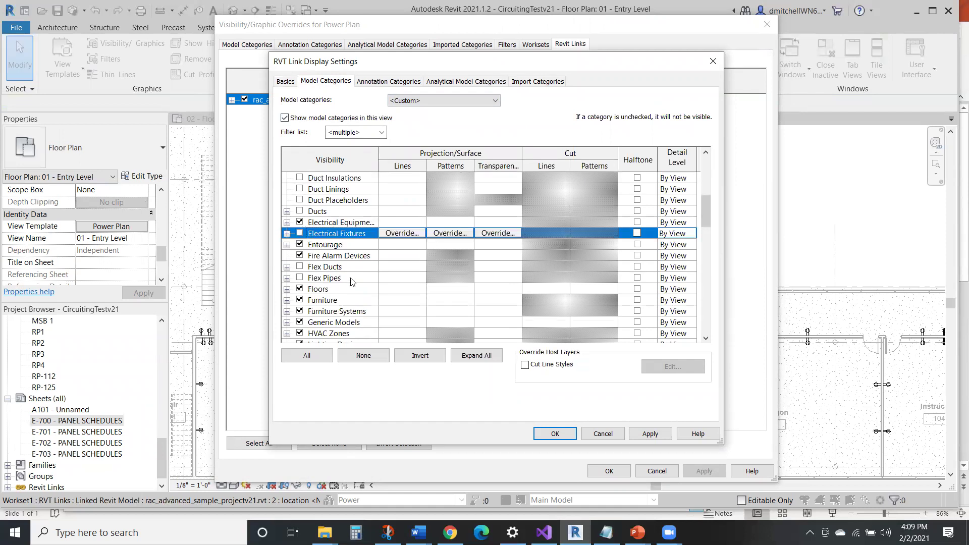
click(300, 223)
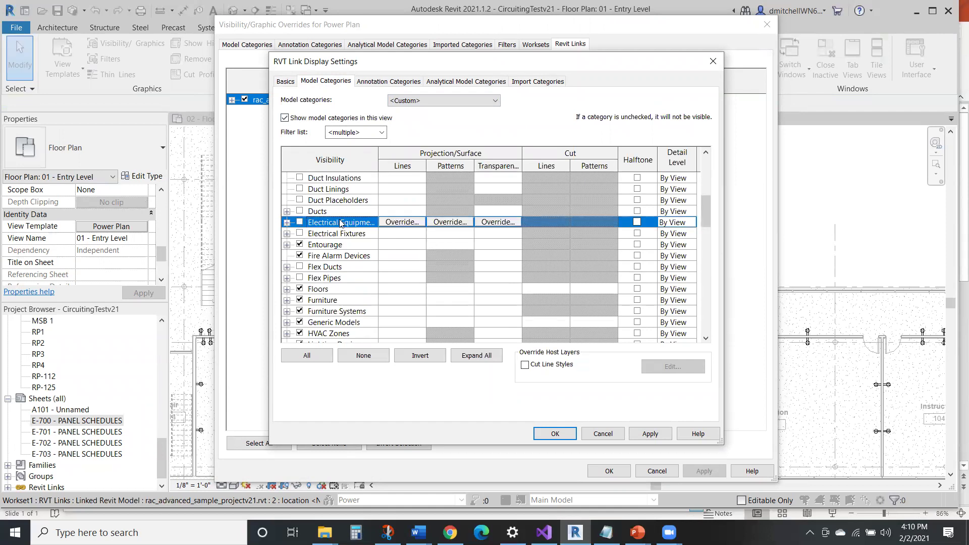
click(555, 433)
Step: Apply the updated Power Plan template and zoom around the Electrical and restroom area
click(609, 471)
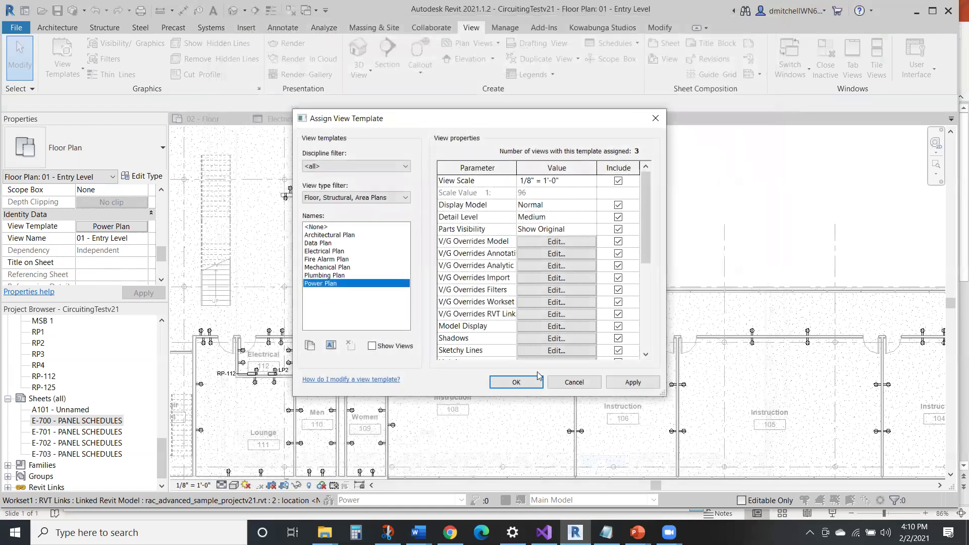
click(520, 381)
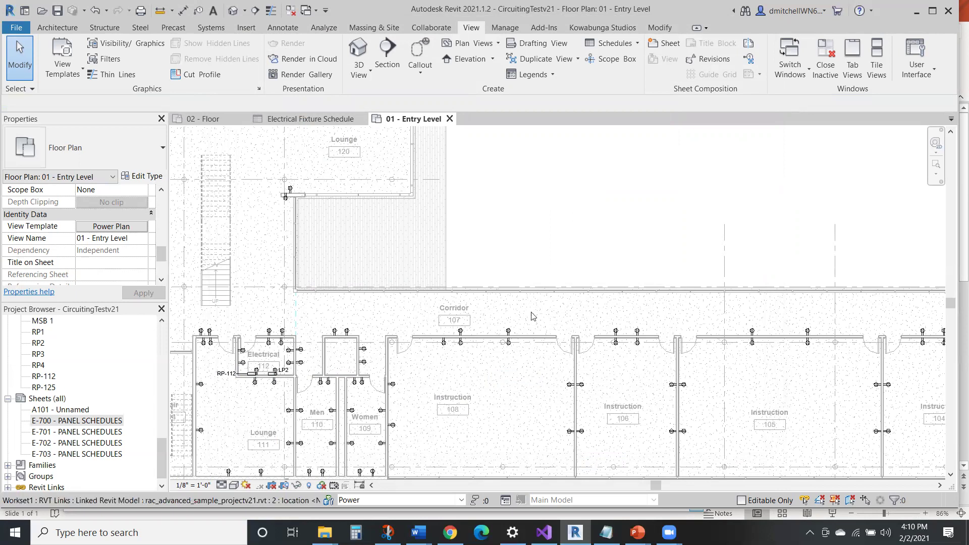
scroll(534, 317, down, 6)
scroll(455, 444, up, 6)
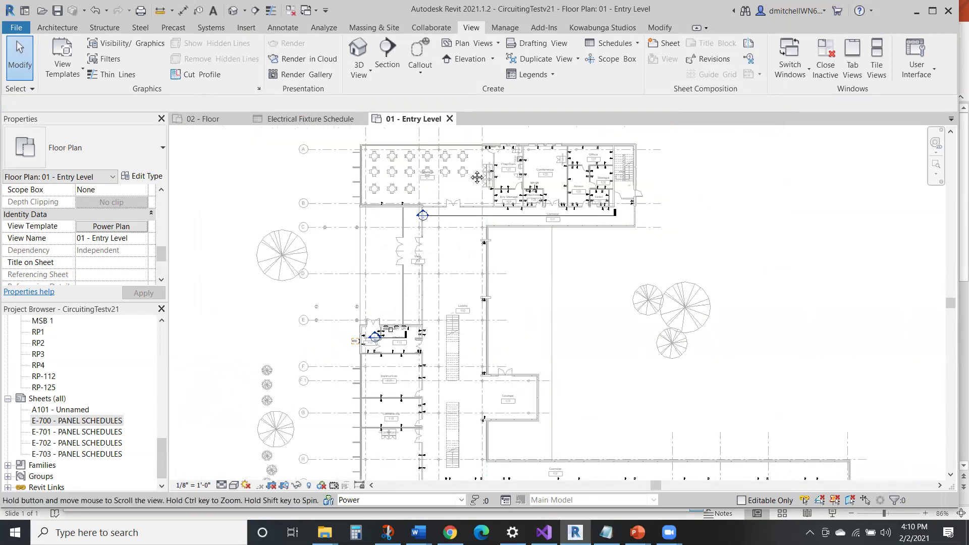
scroll(332, 269, up, 3)
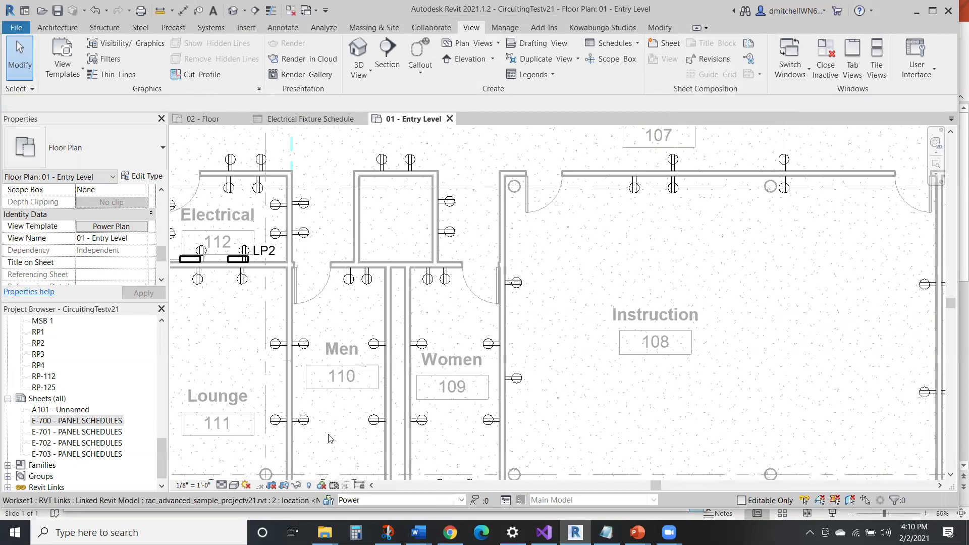
click(329, 500)
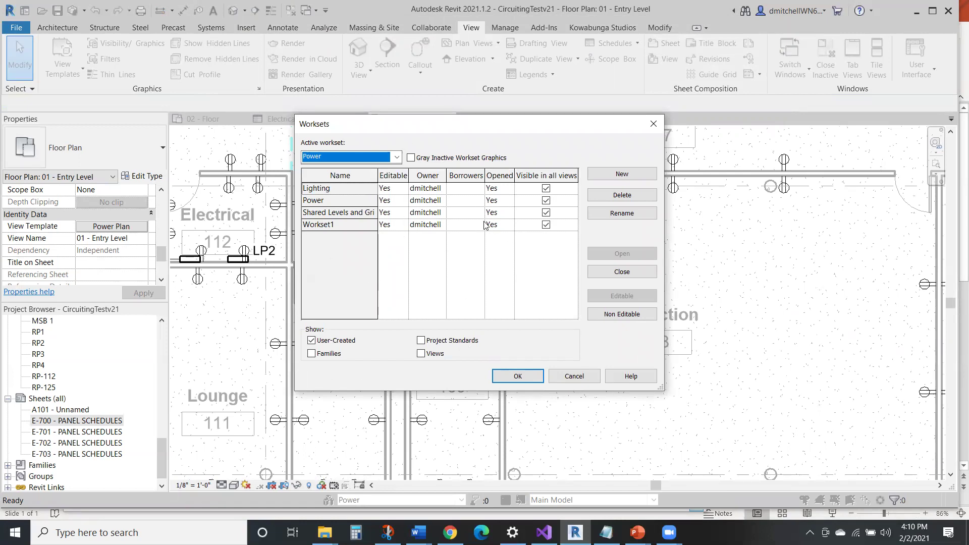
click(589, 377)
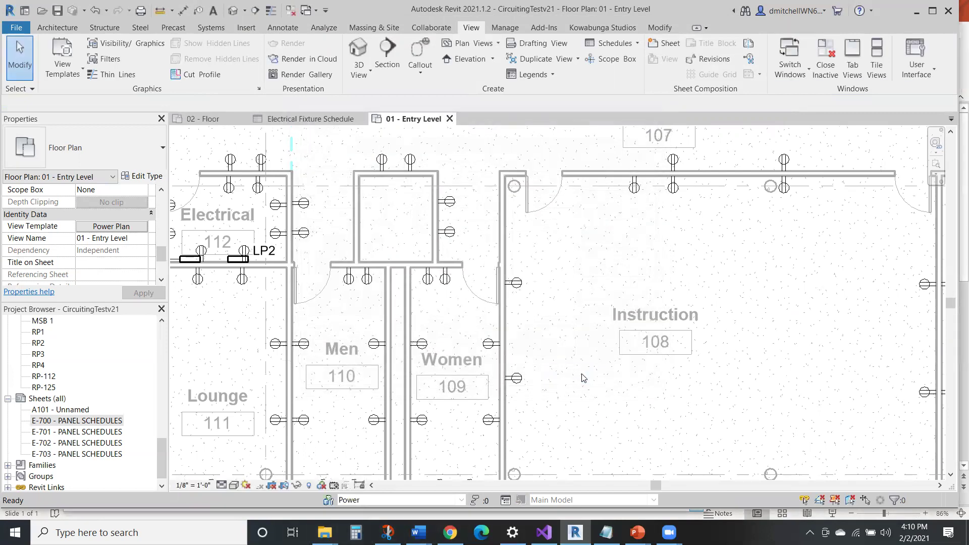